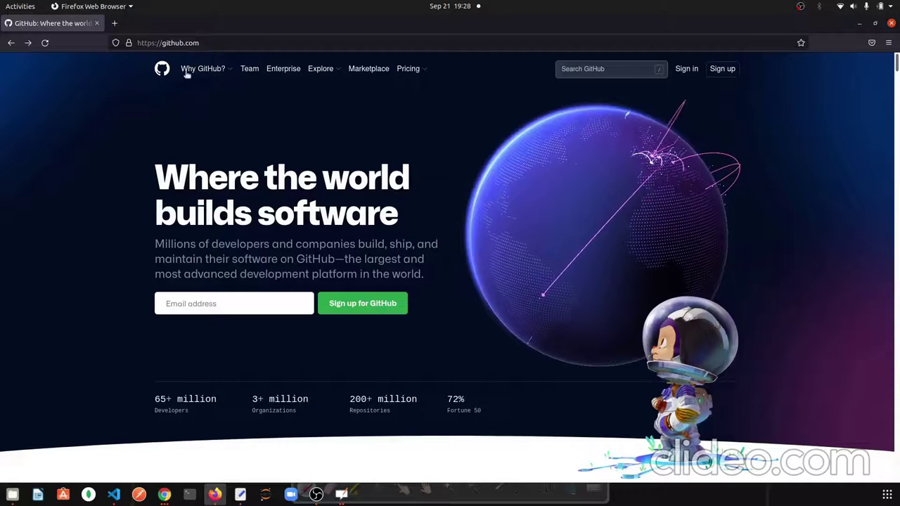
Search the web for 'github' and open the official GitHub site.
{"action": "left_click", "coordinate": [218, 43]}
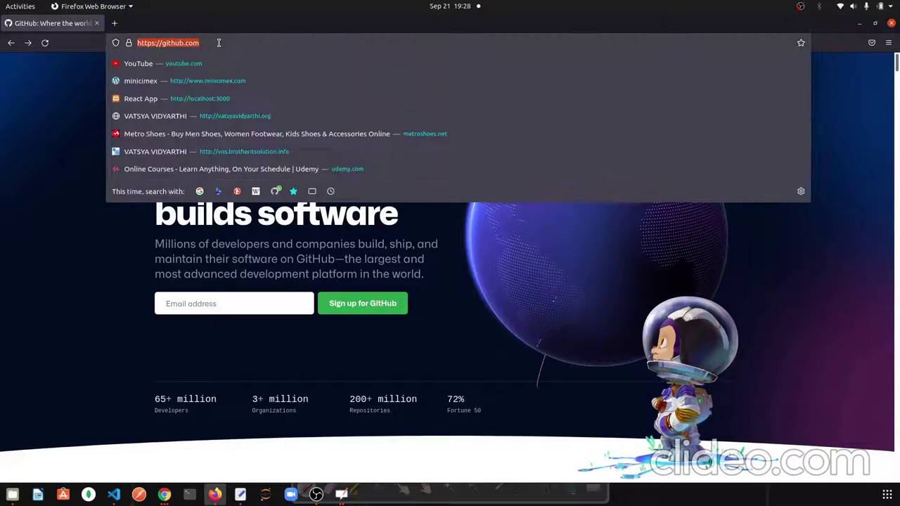
{"action": "type", "text": "gith"}
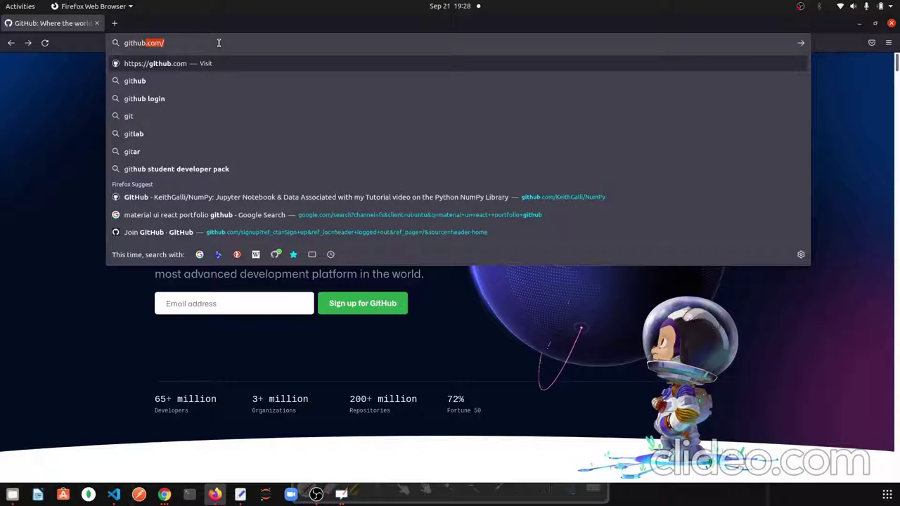
{"action": "type", "text": "ub"}
{"action": "key", "text": "BackSpace"}
{"action": "key", "text": "Return"}
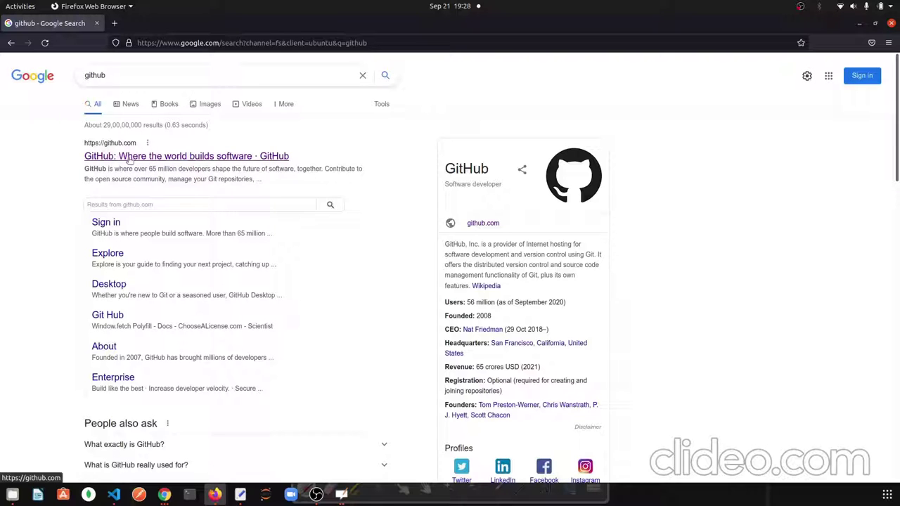
{"action": "left_click", "coordinate": [130, 160]}
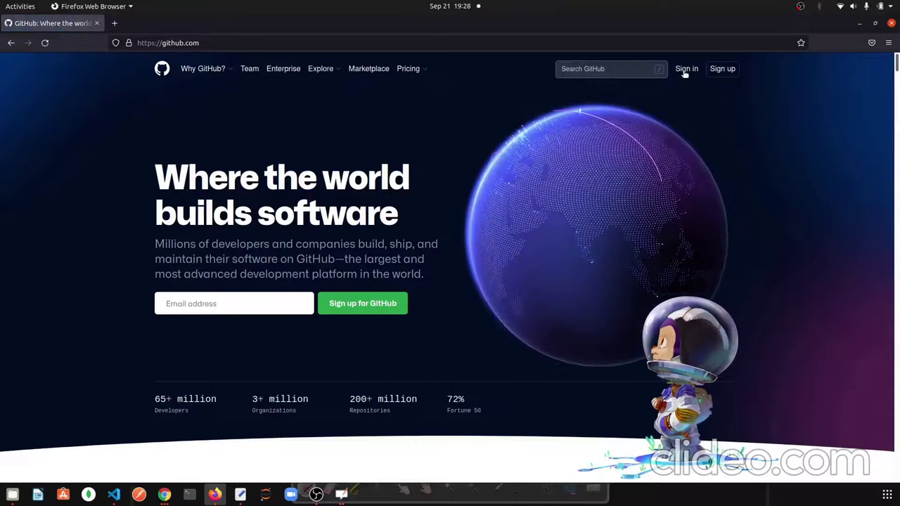
Start a GitHub sign-up, begin the email and reach the password field, then return to Chrome's GitHub.
{"action": "left_click", "coordinate": [723, 69]}
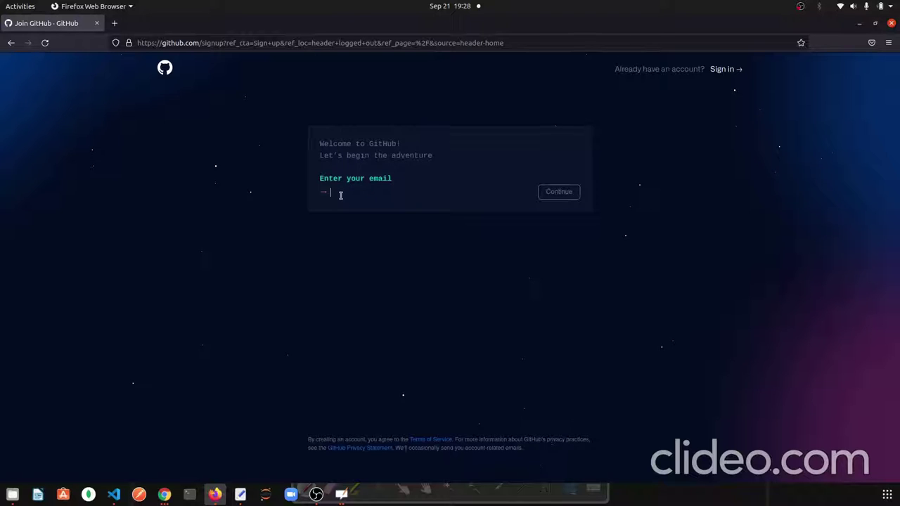
{"action": "type", "text": "ra"}
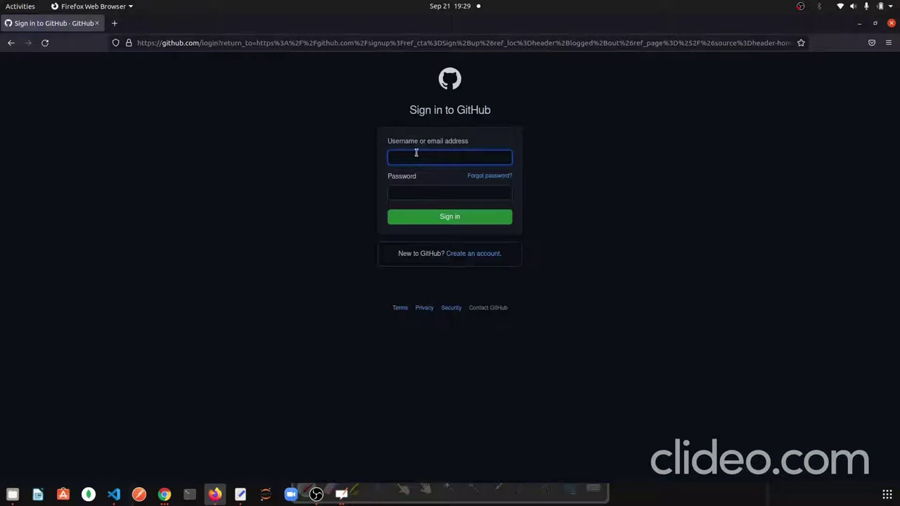
{"action": "left_click", "coordinate": [417, 195]}
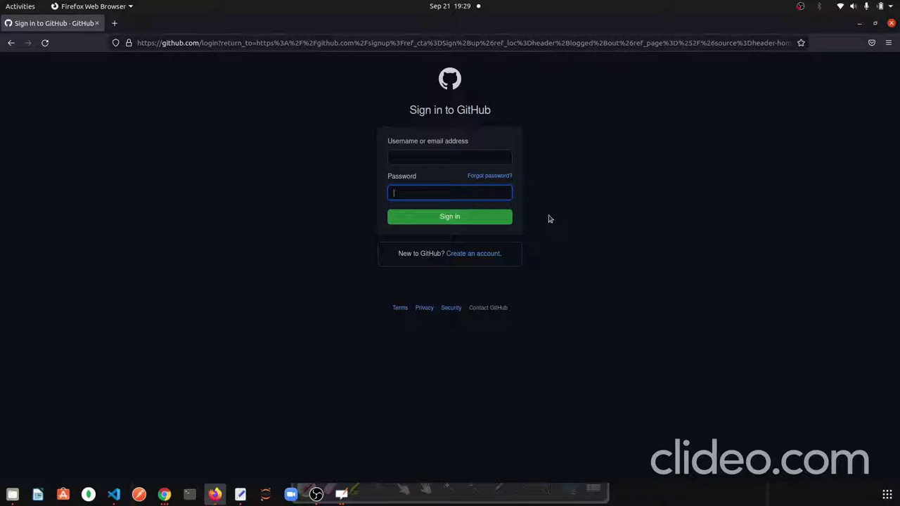
{"action": "key", "text": "alt+Tab"}
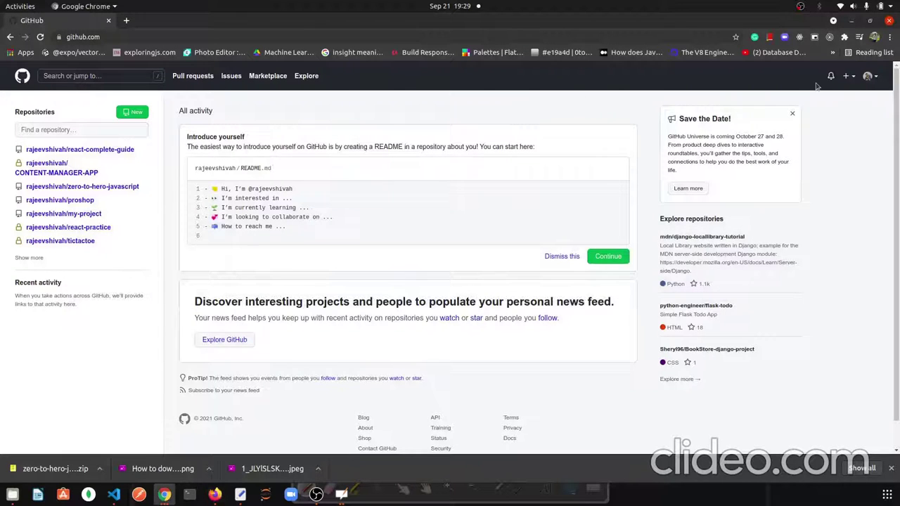
Open your GitHub profile from the avatar menu, then bring OpenBoard forward.
{"action": "left_click", "coordinate": [875, 79]}
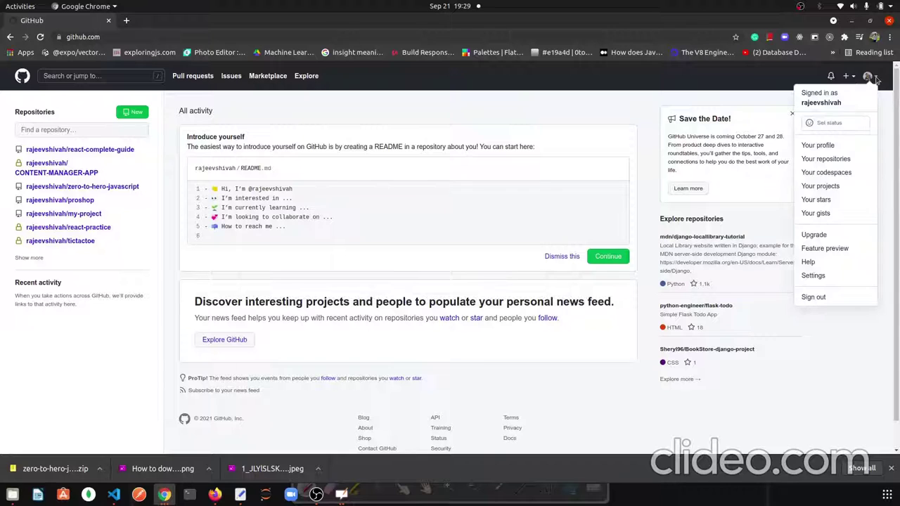
{"action": "left_click", "coordinate": [816, 147]}
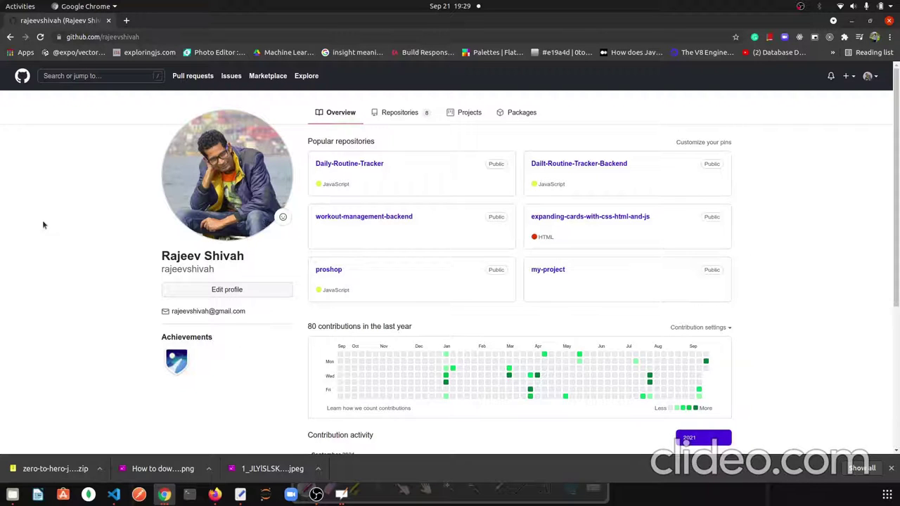
{"action": "key", "text": "alt+Tab"}
{"action": "key", "text": "alt+Tab"}
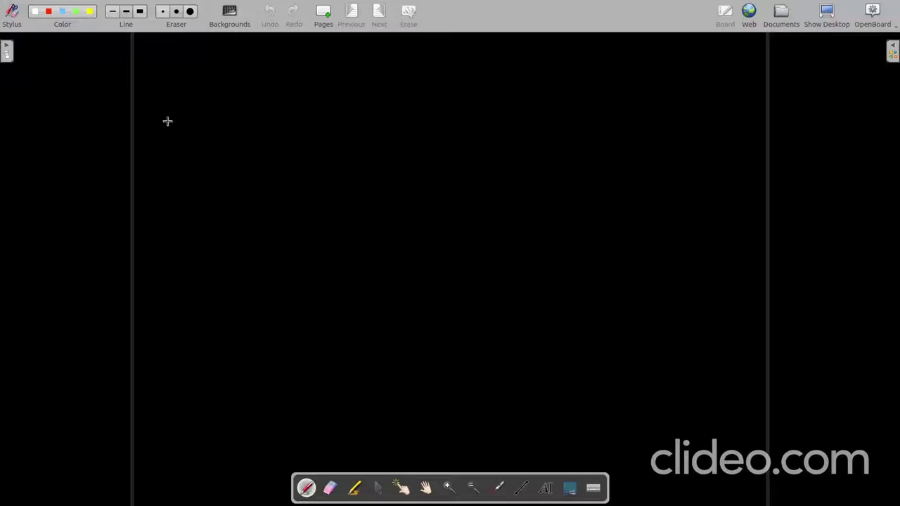
Sketch three red computers labelled A, B and C, each with an arrow.
{"action": "mouse_move", "coordinate": [154, 168]}
{"action": "left_mouse_down"}
{"action": "mouse_move", "coordinate": [169, 113]}
{"action": "mouse_move", "coordinate": [212, 168]}
{"action": "mouse_move", "coordinate": [171, 187]}
{"action": "mouse_move", "coordinate": [230, 213]}
{"action": "mouse_move", "coordinate": [222, 190]}
{"action": "left_mouse_up"}
{"action": "mouse_move", "coordinate": [30, 173]}
{"action": "left_mouse_down"}
{"action": "mouse_move", "coordinate": [30, 215]}
{"action": "mouse_move", "coordinate": [80, 179]}
{"action": "mouse_move", "coordinate": [99, 195]}
{"action": "left_mouse_up"}
{"action": "left_click_drag", "start_coordinate": [604, 110], "coordinate": [587, 179]}
{"action": "mouse_move", "coordinate": [608, 120]}
{"action": "left_mouse_down"}
{"action": "mouse_move", "coordinate": [675, 131]}
{"action": "mouse_move", "coordinate": [661, 172]}
{"action": "left_mouse_up"}
{"action": "mouse_move", "coordinate": [587, 190]}
{"action": "left_mouse_down"}
{"action": "mouse_move", "coordinate": [606, 189]}
{"action": "mouse_move", "coordinate": [635, 207]}
{"action": "mouse_move", "coordinate": [610, 218]}
{"action": "left_mouse_up"}
{"action": "mouse_move", "coordinate": [609, 220]}
{"action": "left_mouse_down"}
{"action": "mouse_move", "coordinate": [582, 223]}
{"action": "mouse_move", "coordinate": [627, 217]}
{"action": "left_mouse_up"}
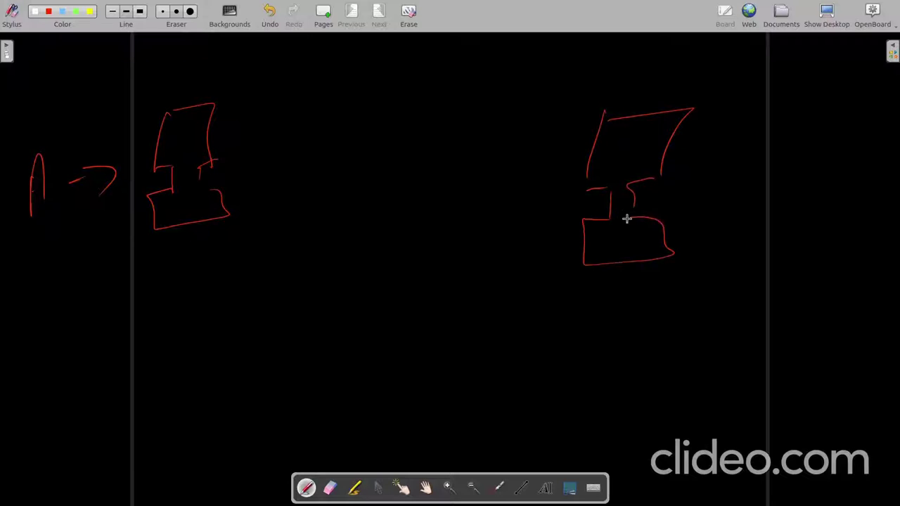
{"action": "left_click_drag", "start_coordinate": [784, 180], "coordinate": [773, 220]}
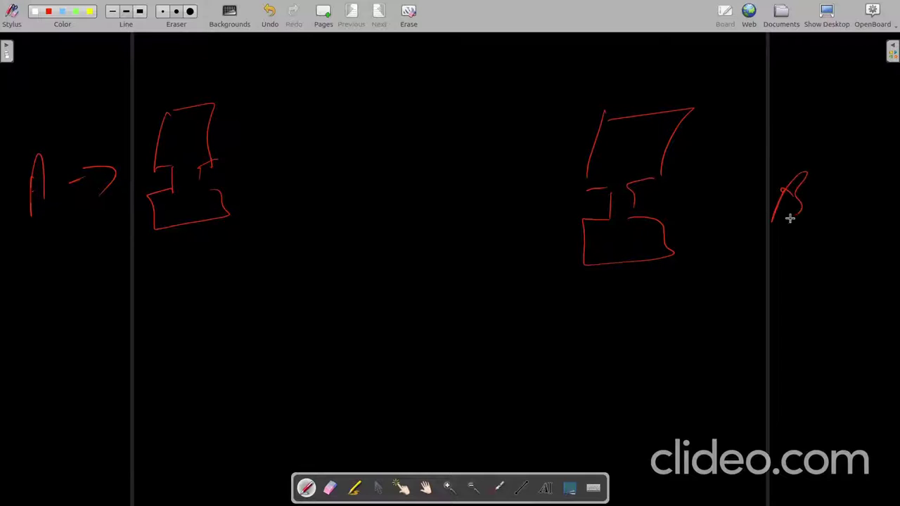
{"action": "mouse_move", "coordinate": [713, 203]}
{"action": "left_mouse_down"}
{"action": "mouse_move", "coordinate": [752, 200]}
{"action": "mouse_move", "coordinate": [696, 236]}
{"action": "left_mouse_up"}
{"action": "mouse_move", "coordinate": [362, 367]}
{"action": "left_mouse_down"}
{"action": "mouse_move", "coordinate": [351, 426]}
{"action": "mouse_move", "coordinate": [422, 399]}
{"action": "mouse_move", "coordinate": [398, 431]}
{"action": "left_mouse_up"}
{"action": "mouse_move", "coordinate": [375, 424]}
{"action": "left_mouse_down"}
{"action": "mouse_move", "coordinate": [373, 440]}
{"action": "mouse_move", "coordinate": [431, 450]}
{"action": "left_mouse_up"}
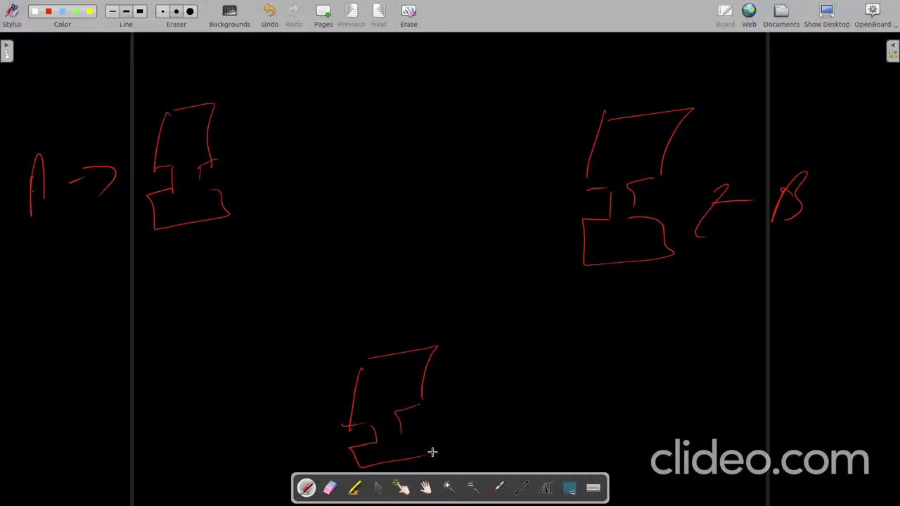
{"action": "mouse_move", "coordinate": [269, 407]}
{"action": "left_mouse_down"}
{"action": "mouse_move", "coordinate": [281, 430]}
{"action": "mouse_move", "coordinate": [309, 399]}
{"action": "left_mouse_up"}
{"action": "left_click_drag", "start_coordinate": [300, 397], "coordinate": [314, 418]}
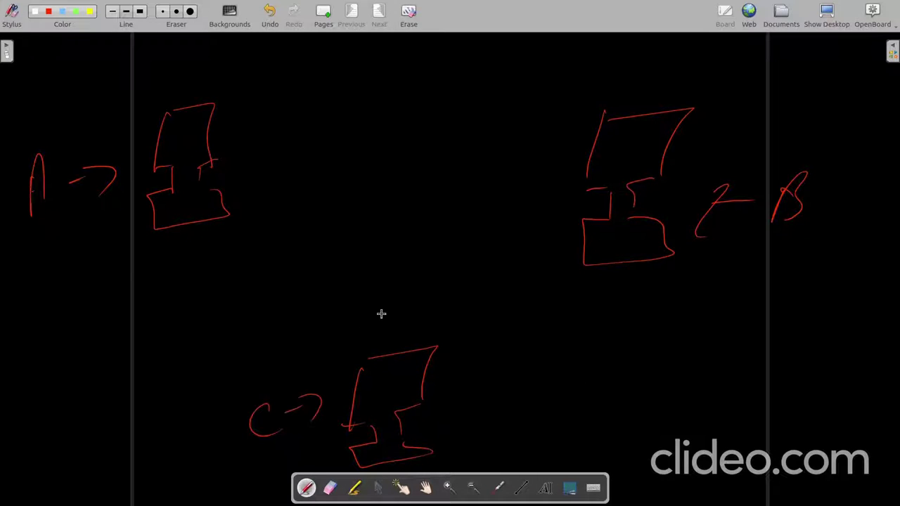
Draw a red document page with six text lines at the top centre.
{"action": "left_click_drag", "start_coordinate": [364, 80], "coordinate": [356, 224]}
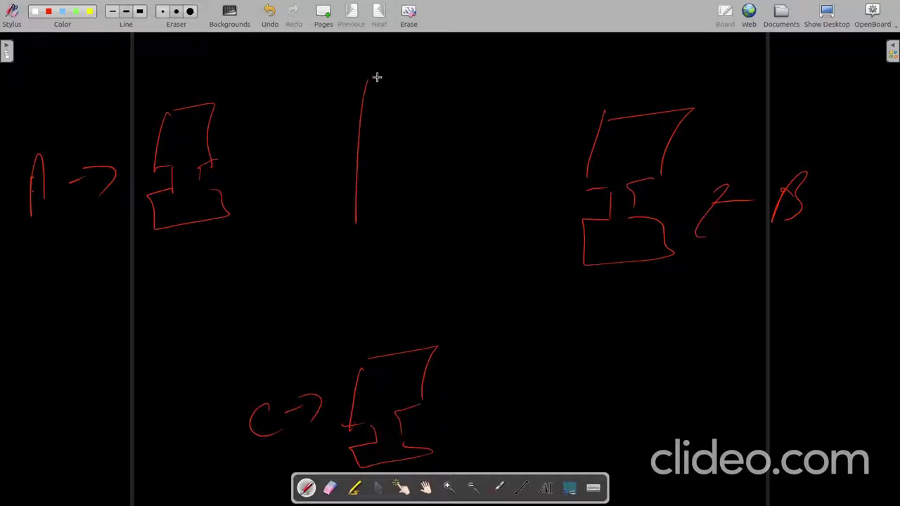
{"action": "left_click_drag", "start_coordinate": [378, 77], "coordinate": [357, 209]}
{"action": "left_click_drag", "start_coordinate": [385, 101], "coordinate": [441, 95]}
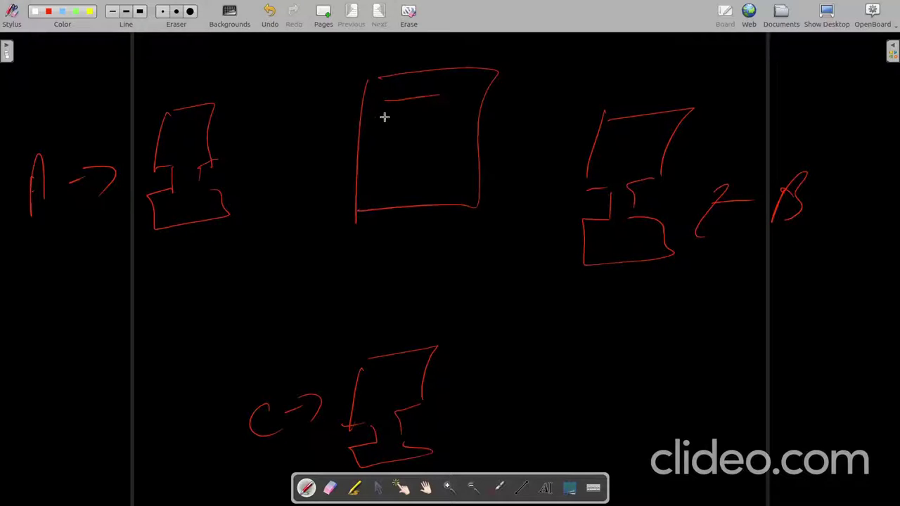
{"action": "left_click_drag", "start_coordinate": [380, 120], "coordinate": [441, 116]}
{"action": "left_click_drag", "start_coordinate": [380, 141], "coordinate": [443, 135]}
{"action": "left_click_drag", "start_coordinate": [386, 158], "coordinate": [452, 147]}
{"action": "left_click_drag", "start_coordinate": [391, 174], "coordinate": [450, 164]}
{"action": "left_click_drag", "start_coordinate": [384, 189], "coordinate": [438, 178]}
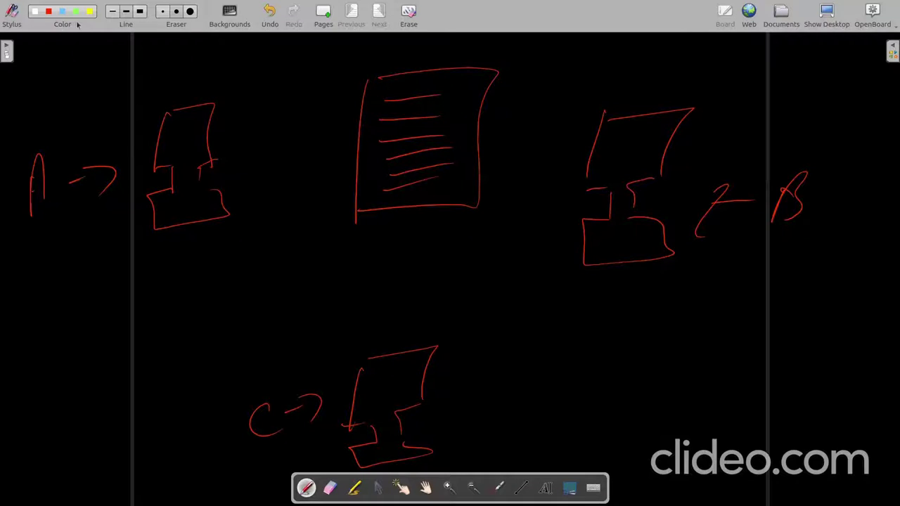
Add bold yellow check marks beside computers A, B and C.
{"action": "left_click_drag", "start_coordinate": [161, 69], "coordinate": [190, 55]}
{"action": "left_click_drag", "start_coordinate": [696, 82], "coordinate": [718, 71]}
{"action": "left_click_drag", "start_coordinate": [463, 411], "coordinate": [511, 396]}
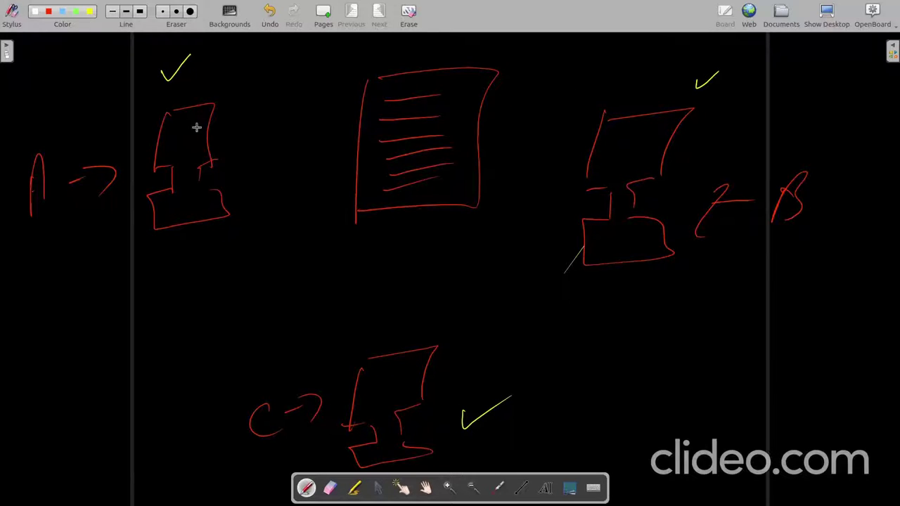
{"action": "mouse_move", "coordinate": [162, 68]}
{"action": "left_mouse_down"}
{"action": "mouse_move", "coordinate": [197, 45]}
{"action": "mouse_move", "coordinate": [193, 51]}
{"action": "left_mouse_up"}
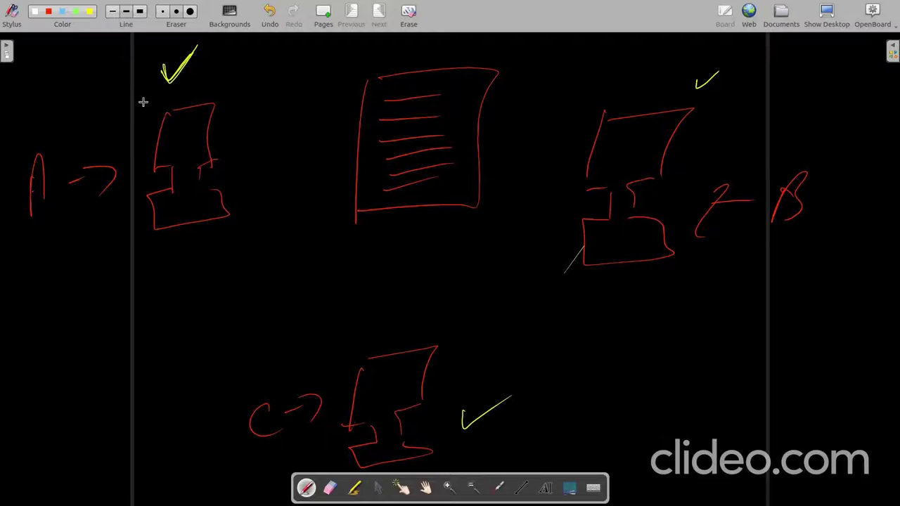
{"action": "left_click_drag", "start_coordinate": [696, 77], "coordinate": [738, 58]}
{"action": "left_click_drag", "start_coordinate": [697, 79], "coordinate": [740, 56]}
{"action": "left_click_drag", "start_coordinate": [609, 262], "coordinate": [587, 291]}
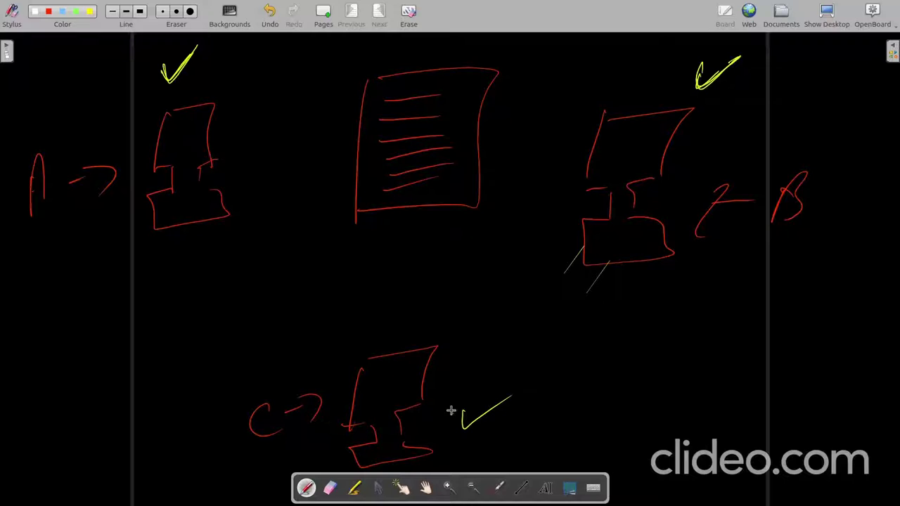
{"action": "left_click_drag", "start_coordinate": [451, 411], "coordinate": [510, 398]}
{"action": "left_click_drag", "start_coordinate": [465, 430], "coordinate": [496, 409]}
Draw a yellow circle below the document, with an arrow into it and a label.
{"action": "left_click_drag", "start_coordinate": [424, 229], "coordinate": [431, 238]}
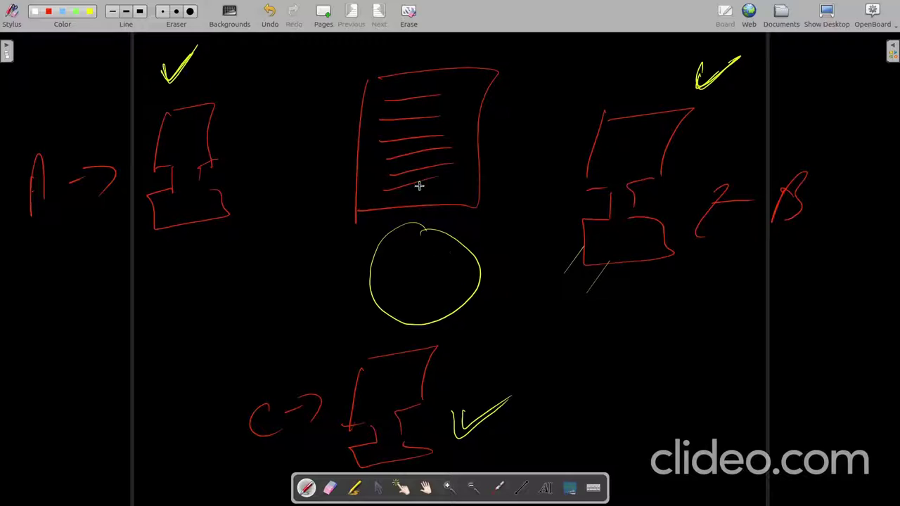
{"action": "mouse_move", "coordinate": [415, 184]}
{"action": "left_mouse_down"}
{"action": "mouse_move", "coordinate": [415, 253]}
{"action": "mouse_move", "coordinate": [421, 237]}
{"action": "left_mouse_up"}
{"action": "left_click_drag", "start_coordinate": [398, 306], "coordinate": [464, 271]}
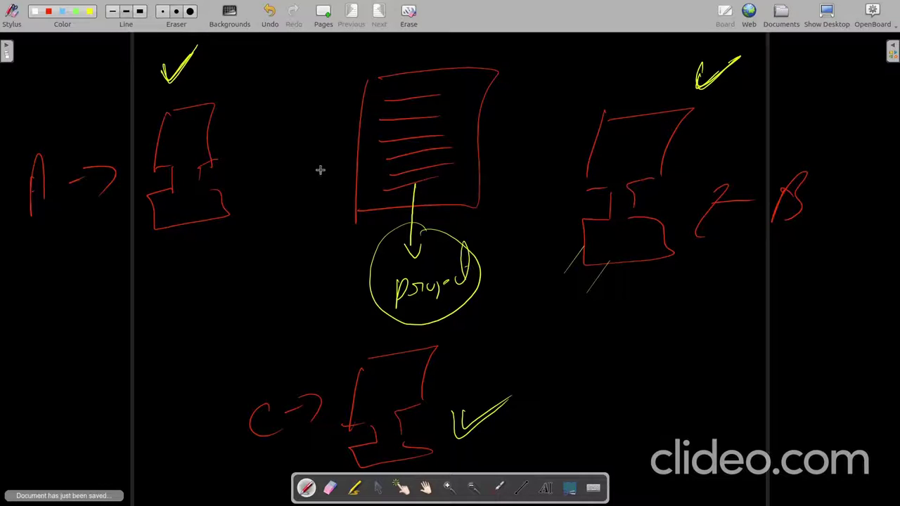
Draw yellow arrows from all three computers to the central circle and trace its top.
{"action": "mouse_move", "coordinate": [243, 198]}
{"action": "left_mouse_down"}
{"action": "mouse_move", "coordinate": [357, 265]}
{"action": "mouse_move", "coordinate": [334, 265]}
{"action": "left_mouse_up"}
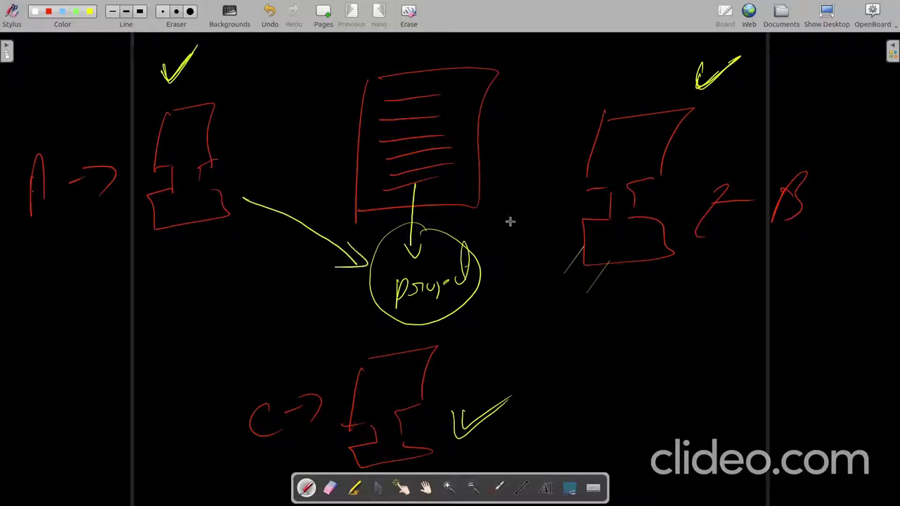
{"action": "left_click_drag", "start_coordinate": [570, 192], "coordinate": [480, 251]}
{"action": "left_click_drag", "start_coordinate": [497, 222], "coordinate": [504, 256]}
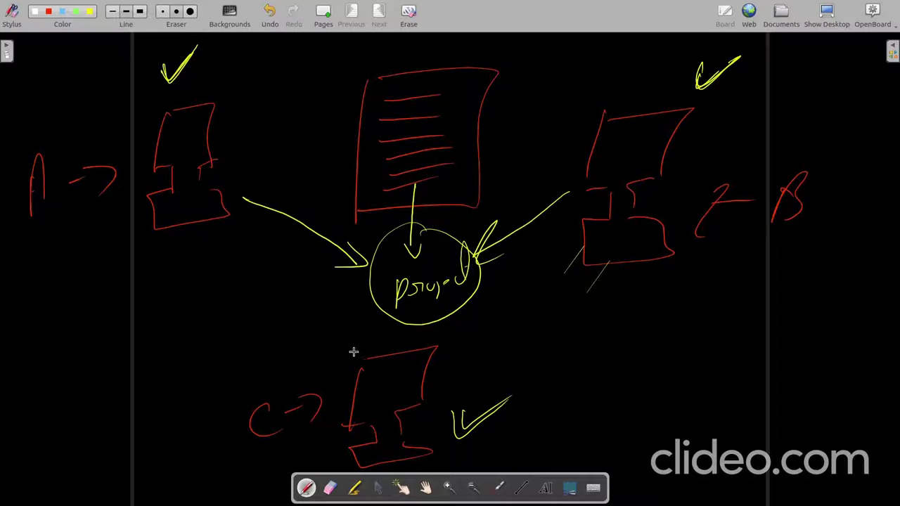
{"action": "left_click_drag", "start_coordinate": [352, 353], "coordinate": [391, 313]}
{"action": "left_click_drag", "start_coordinate": [359, 321], "coordinate": [388, 332]}
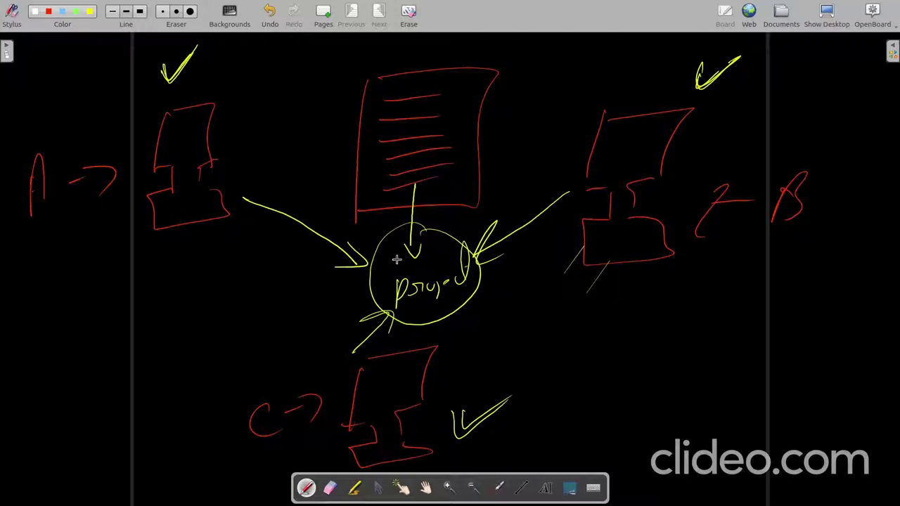
{"action": "mouse_move", "coordinate": [408, 229]}
{"action": "left_mouse_down"}
{"action": "mouse_move", "coordinate": [448, 236]}
{"action": "mouse_move", "coordinate": [416, 262]}
{"action": "mouse_move", "coordinate": [464, 229]}
{"action": "left_mouse_up"}
{"action": "left_click_drag", "start_coordinate": [419, 246], "coordinate": [472, 232]}
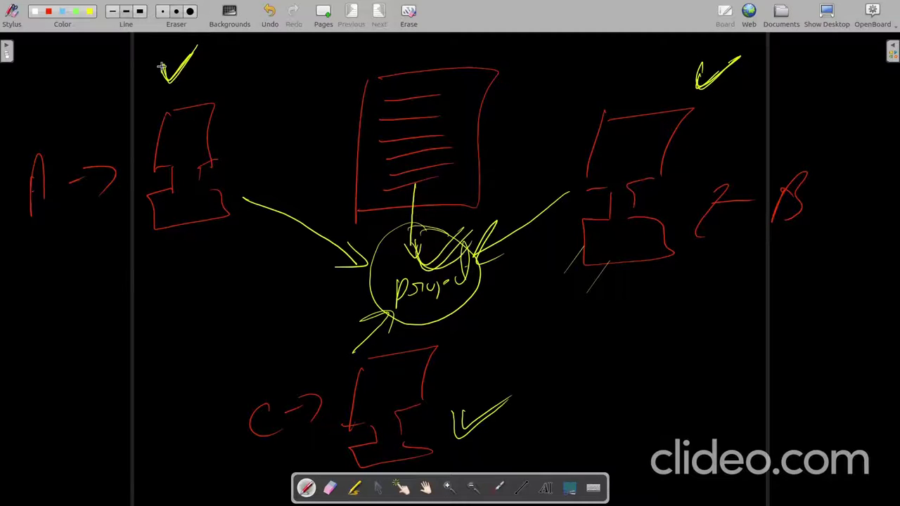
Thicken the yellow check marks above computers A, B and C.
{"action": "left_click_drag", "start_coordinate": [162, 67], "coordinate": [237, 37]}
{"action": "left_click_drag", "start_coordinate": [703, 85], "coordinate": [780, 45]}
{"action": "mouse_move", "coordinate": [447, 409]}
{"action": "left_mouse_down"}
{"action": "mouse_move", "coordinate": [479, 431]}
{"action": "mouse_move", "coordinate": [528, 391]}
{"action": "left_mouse_up"}
{"action": "mouse_move", "coordinate": [447, 406]}
{"action": "left_mouse_down"}
{"action": "mouse_move", "coordinate": [492, 426]}
{"action": "mouse_move", "coordinate": [522, 398]}
{"action": "left_mouse_up"}
{"action": "left_click_drag", "start_coordinate": [183, 59], "coordinate": [224, 40]}
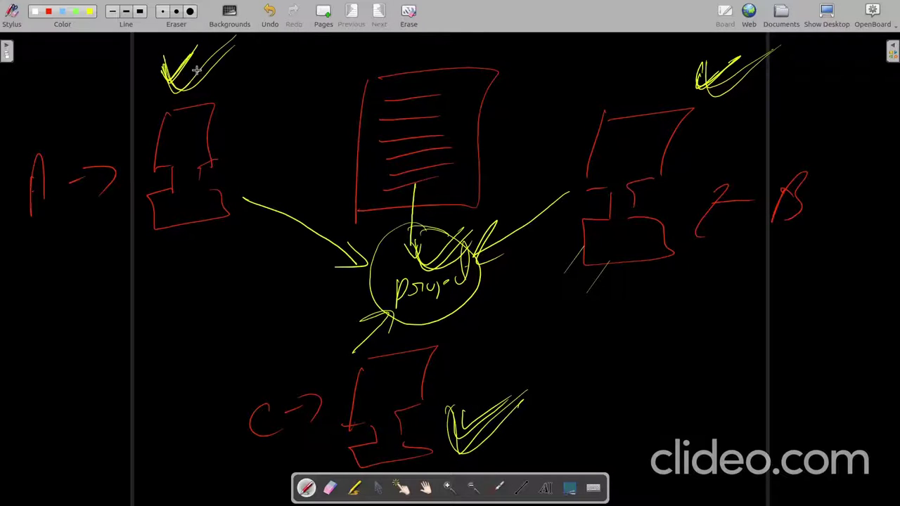
{"action": "left_click_drag", "start_coordinate": [173, 77], "coordinate": [224, 39]}
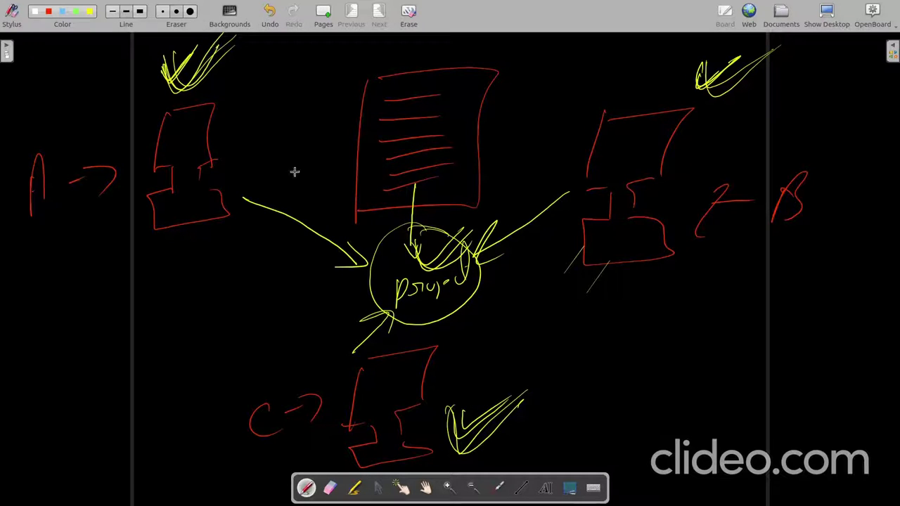
Retrace the left arrow and central circle, underlining the label inside it.
{"action": "left_click_drag", "start_coordinate": [245, 199], "coordinate": [367, 265]}
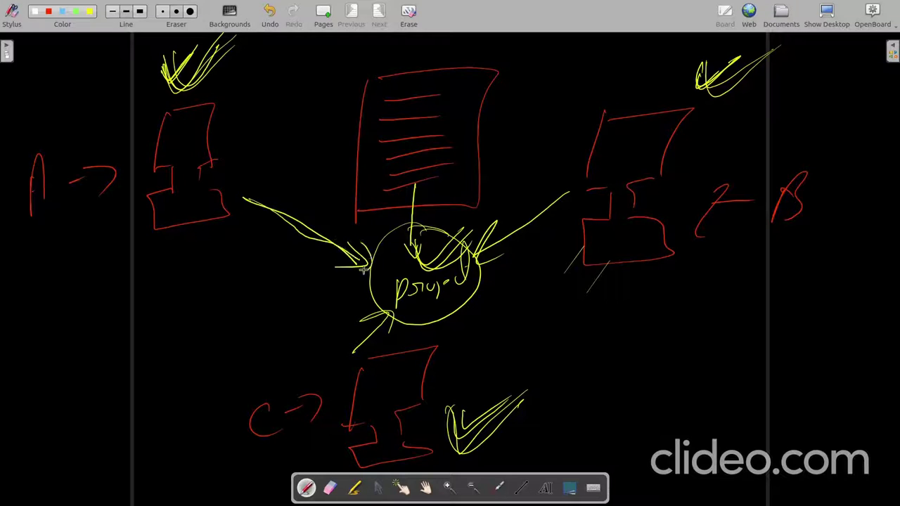
{"action": "mouse_move", "coordinate": [416, 226]}
{"action": "left_mouse_down"}
{"action": "mouse_move", "coordinate": [430, 329]}
{"action": "mouse_move", "coordinate": [433, 226]}
{"action": "left_mouse_up"}
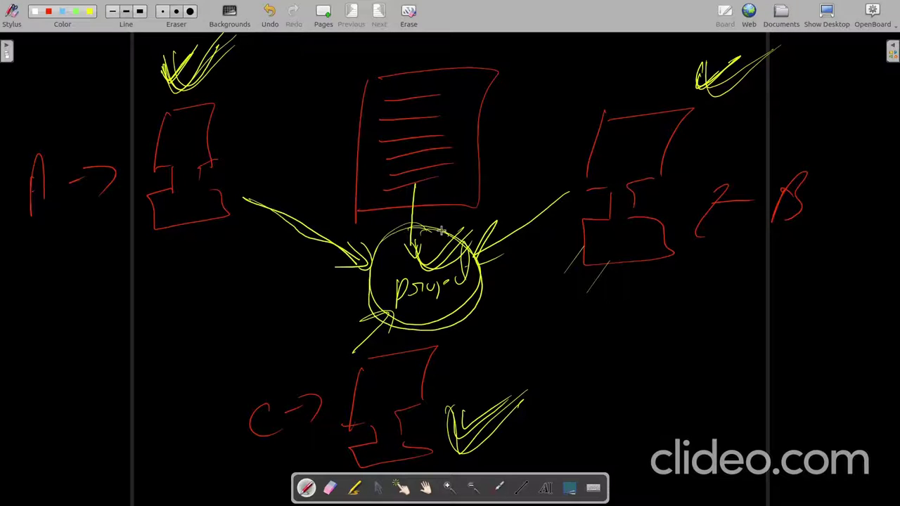
{"action": "left_click_drag", "start_coordinate": [402, 304], "coordinate": [461, 295]}
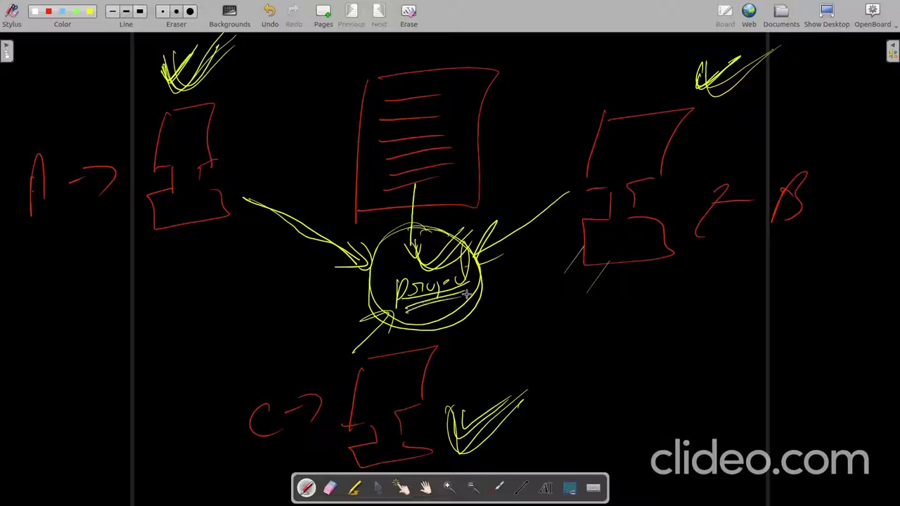
{"action": "left_click_drag", "start_coordinate": [426, 229], "coordinate": [444, 232]}
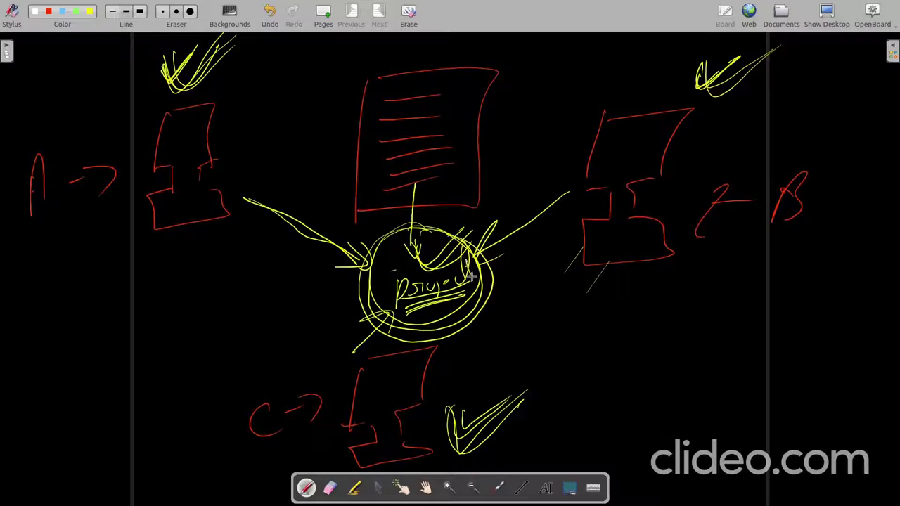
{"action": "left_click_drag", "start_coordinate": [470, 283], "coordinate": [525, 243]}
Underline B and C, loop the circle again, and add extra strokes near the labels.
{"action": "left_click_drag", "start_coordinate": [766, 242], "coordinate": [823, 233]}
{"action": "mouse_move", "coordinate": [250, 465]}
{"action": "left_mouse_down"}
{"action": "mouse_move", "coordinate": [298, 446]}
{"action": "mouse_move", "coordinate": [288, 448]}
{"action": "left_mouse_up"}
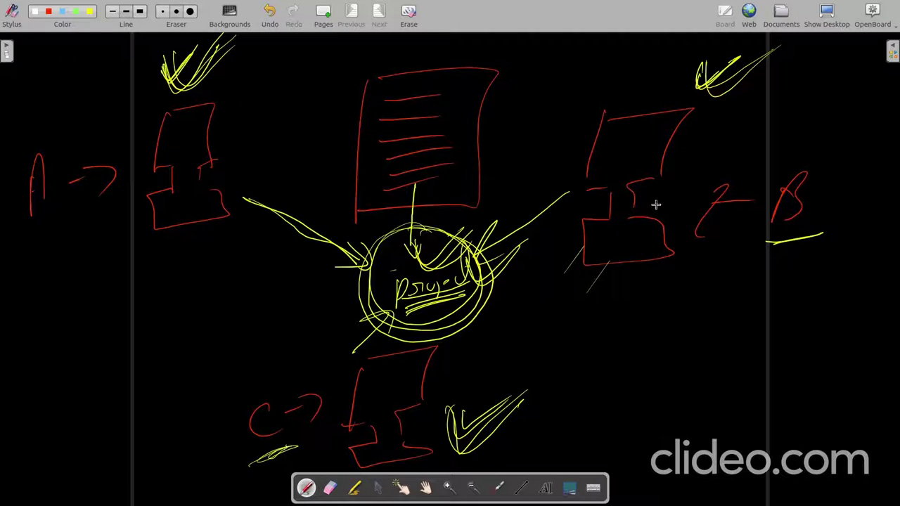
{"action": "left_click_drag", "start_coordinate": [257, 466], "coordinate": [292, 454]}
{"action": "mouse_move", "coordinate": [341, 295]}
{"action": "left_mouse_down"}
{"action": "mouse_move", "coordinate": [402, 270]}
{"action": "mouse_move", "coordinate": [391, 299]}
{"action": "mouse_move", "coordinate": [385, 280]}
{"action": "left_mouse_up"}
{"action": "mouse_move", "coordinate": [436, 239]}
{"action": "left_mouse_down"}
{"action": "mouse_move", "coordinate": [388, 345]}
{"action": "mouse_move", "coordinate": [443, 237]}
{"action": "left_mouse_up"}
{"action": "left_click_drag", "start_coordinate": [601, 65], "coordinate": [657, 66]}
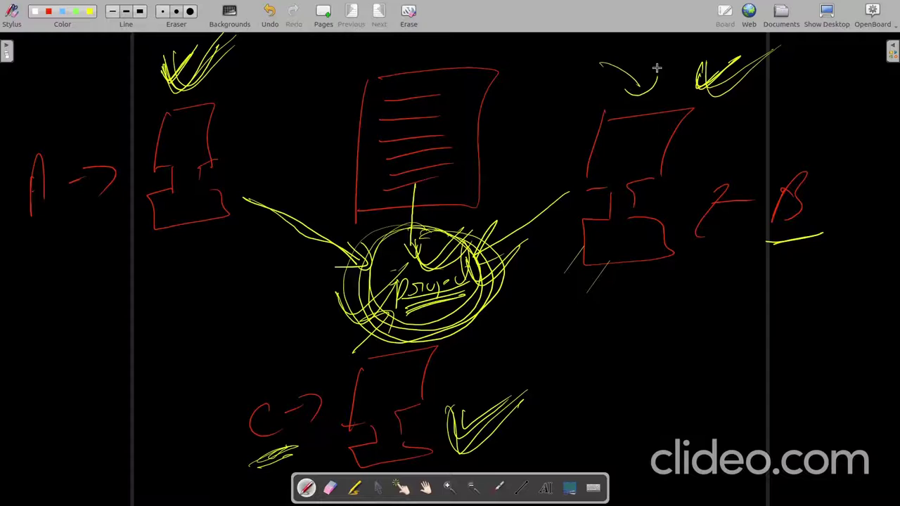
{"action": "left_click_drag", "start_coordinate": [236, 488], "coordinate": [322, 443]}
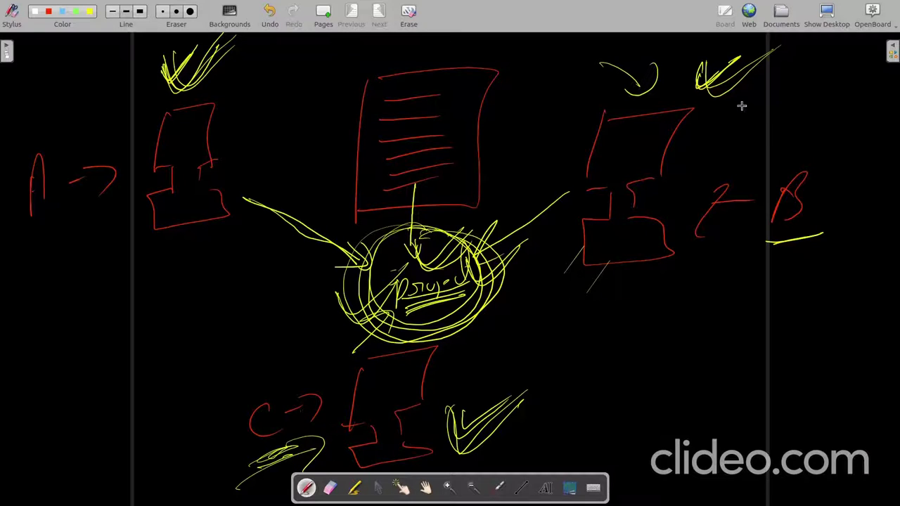
{"action": "left_click_drag", "start_coordinate": [721, 144], "coordinate": [721, 160]}
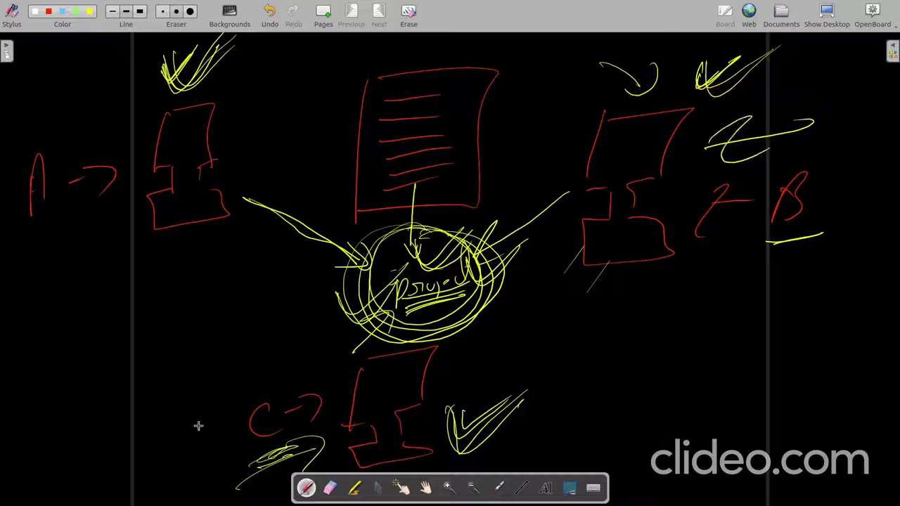
{"action": "left_click_drag", "start_coordinate": [210, 453], "coordinate": [267, 397]}
{"action": "left_click_drag", "start_coordinate": [2, 225], "coordinate": [74, 156]}
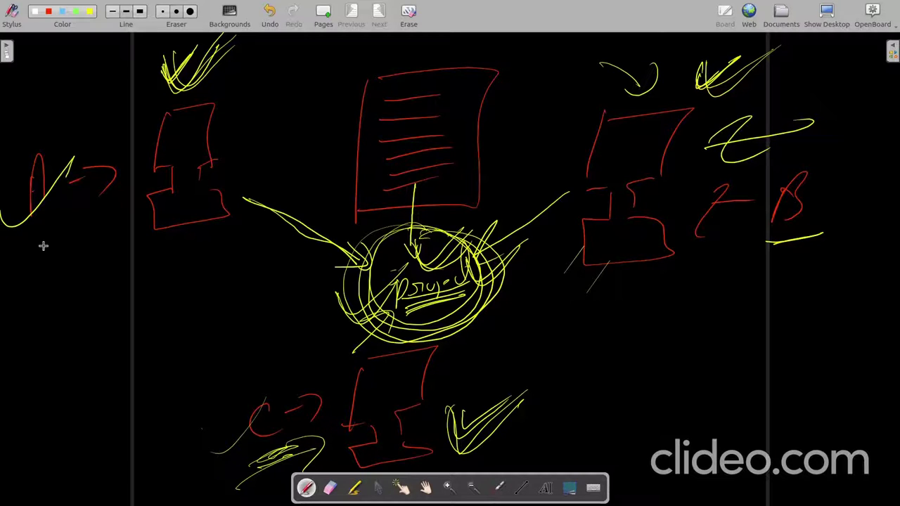
Clear the board and write 'project' inside a large central circle.
{"action": "left_click", "coordinate": [413, 11]}
{"action": "left_click_drag", "start_coordinate": [463, 147], "coordinate": [440, 128]}
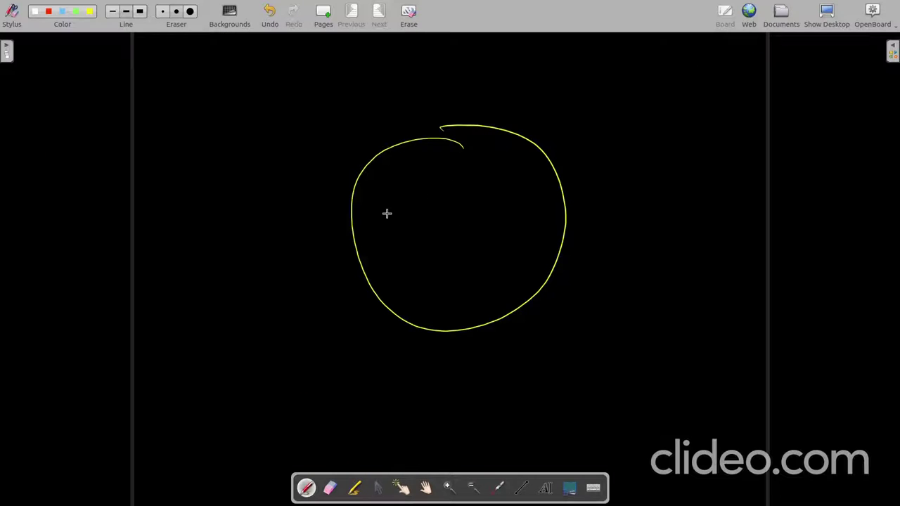
{"action": "mouse_move", "coordinate": [386, 215]}
{"action": "left_mouse_down"}
{"action": "mouse_move", "coordinate": [411, 235]}
{"action": "mouse_move", "coordinate": [483, 198]}
{"action": "mouse_move", "coordinate": [474, 202]}
{"action": "left_mouse_up"}
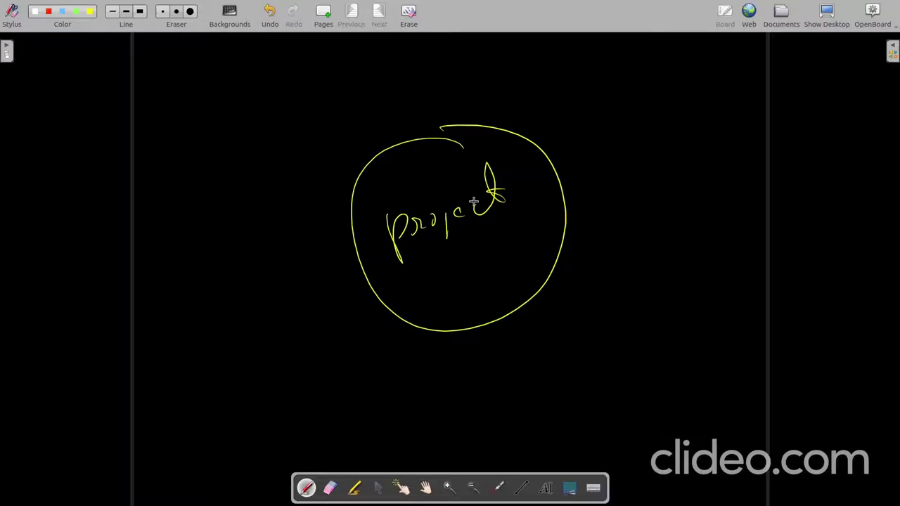
{"action": "left_click", "coordinate": [413, 171]}
Draw four stick figures, one near each corner of the board.
{"action": "mouse_move", "coordinate": [111, 76]}
{"action": "left_mouse_down"}
{"action": "mouse_move", "coordinate": [131, 82]}
{"action": "mouse_move", "coordinate": [113, 149]}
{"action": "left_mouse_up"}
{"action": "left_click_drag", "start_coordinate": [120, 111], "coordinate": [153, 131]}
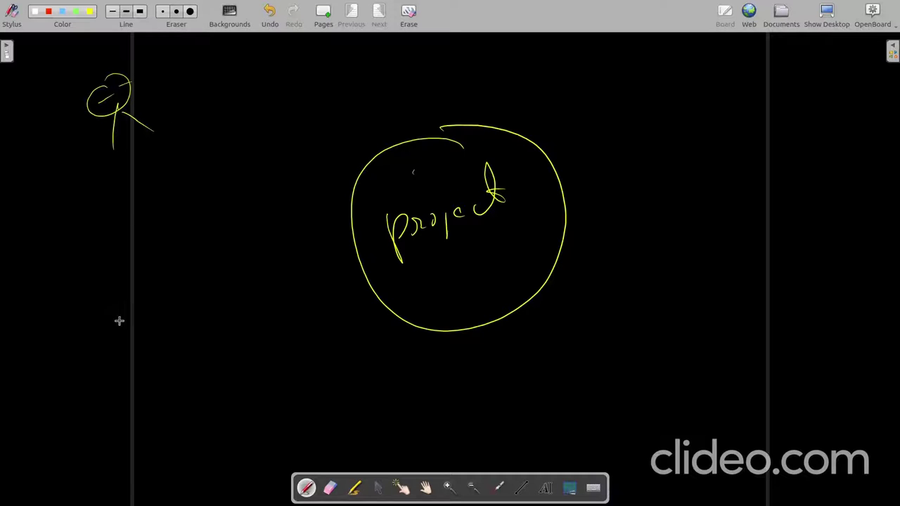
{"action": "mouse_move", "coordinate": [119, 321]}
{"action": "left_mouse_down"}
{"action": "mouse_move", "coordinate": [121, 312]}
{"action": "mouse_move", "coordinate": [103, 385]}
{"action": "left_mouse_up"}
{"action": "left_click_drag", "start_coordinate": [117, 336], "coordinate": [146, 381]}
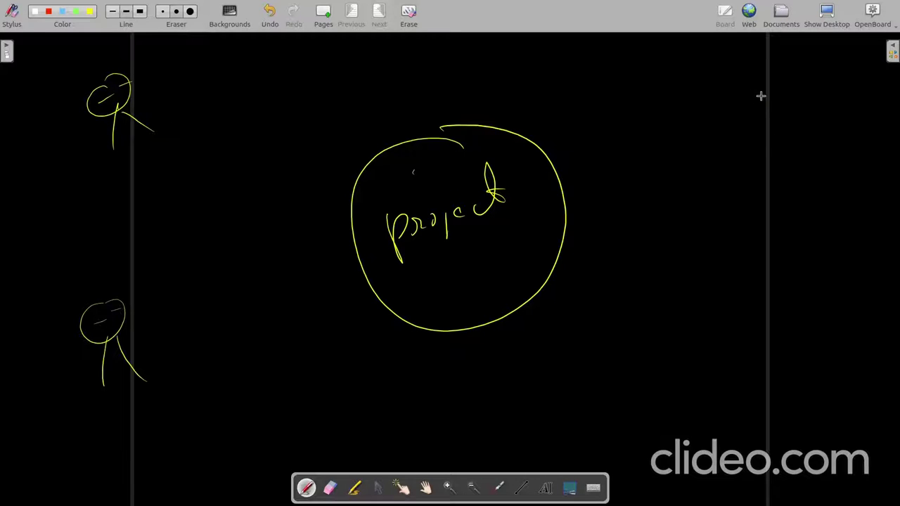
{"action": "left_click_drag", "start_coordinate": [759, 94], "coordinate": [758, 95]}
{"action": "left_click_drag", "start_coordinate": [740, 116], "coordinate": [775, 106]}
{"action": "mouse_move", "coordinate": [753, 145]}
{"action": "left_mouse_down"}
{"action": "mouse_move", "coordinate": [731, 191]}
{"action": "mouse_move", "coordinate": [791, 190]}
{"action": "left_mouse_up"}
{"action": "mouse_move", "coordinate": [726, 424]}
{"action": "left_mouse_down"}
{"action": "mouse_move", "coordinate": [696, 432]}
{"action": "mouse_move", "coordinate": [703, 394]}
{"action": "mouse_move", "coordinate": [731, 406]}
{"action": "left_mouse_up"}
{"action": "mouse_move", "coordinate": [701, 426]}
{"action": "left_mouse_down"}
{"action": "mouse_move", "coordinate": [686, 462]}
{"action": "mouse_move", "coordinate": [749, 464]}
{"action": "left_mouse_up"}
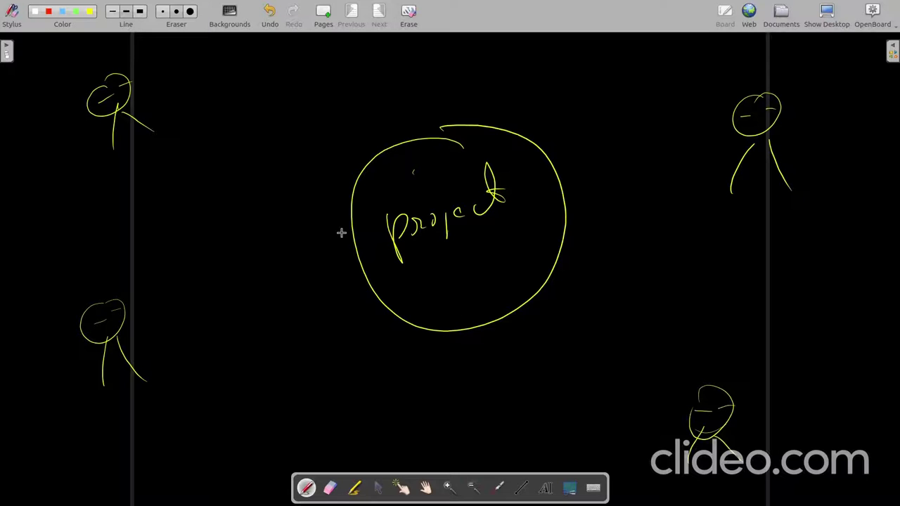
Draw arrows from the left and right stick figures toward the project circle.
{"action": "mouse_move", "coordinate": [192, 82]}
{"action": "left_mouse_down"}
{"action": "mouse_move", "coordinate": [280, 113]}
{"action": "mouse_move", "coordinate": [242, 134]}
{"action": "left_mouse_up"}
{"action": "left_click_drag", "start_coordinate": [203, 314], "coordinate": [293, 261]}
{"action": "left_click_drag", "start_coordinate": [236, 252], "coordinate": [271, 304]}
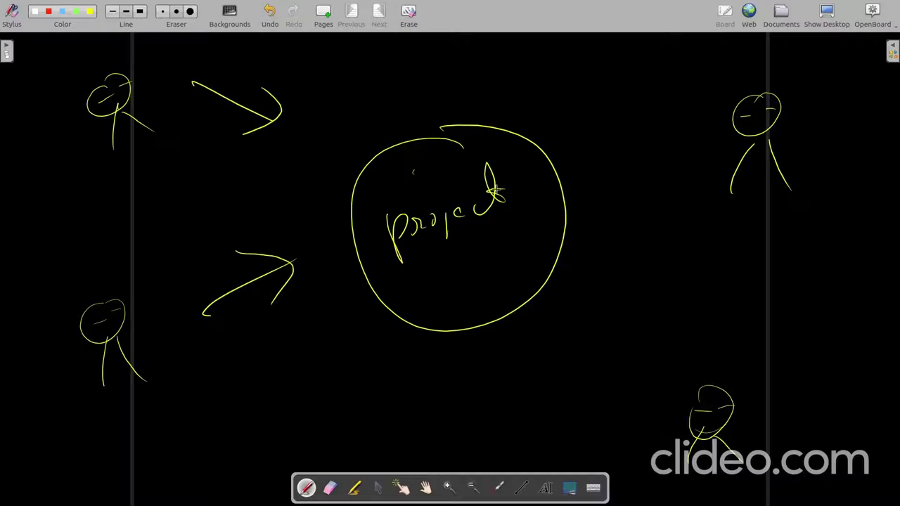
{"action": "left_click_drag", "start_coordinate": [693, 141], "coordinate": [570, 139]}
{"action": "left_click_drag", "start_coordinate": [636, 121], "coordinate": [610, 180]}
{"action": "mouse_move", "coordinate": [585, 336]}
{"action": "left_mouse_down"}
{"action": "mouse_move", "coordinate": [654, 392]}
{"action": "mouse_move", "coordinate": [587, 336]}
{"action": "left_mouse_up"}
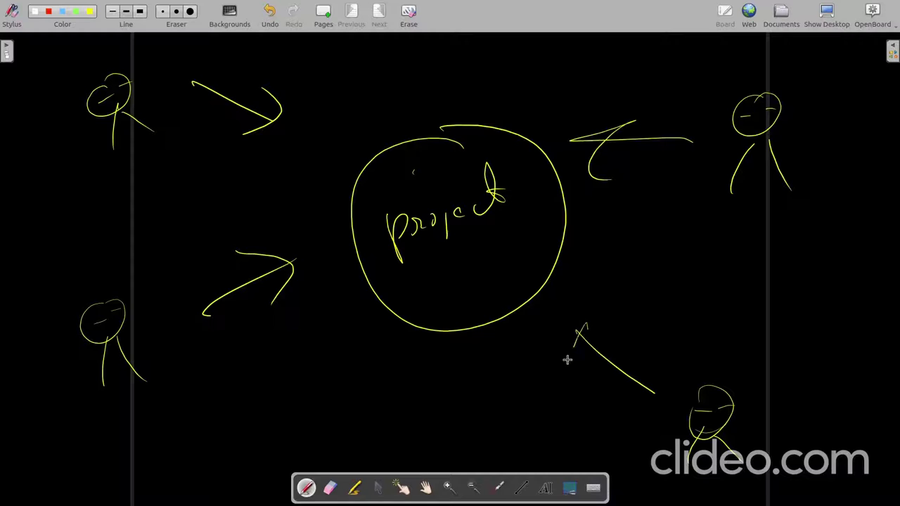
Tick and circle the figures and project circle, then wipe the board clean.
{"action": "left_click_drag", "start_coordinate": [564, 369], "coordinate": [617, 350]}
{"action": "mouse_move", "coordinate": [34, 91]}
{"action": "left_mouse_down"}
{"action": "mouse_move", "coordinate": [48, 117]}
{"action": "mouse_move", "coordinate": [101, 51]}
{"action": "left_mouse_up"}
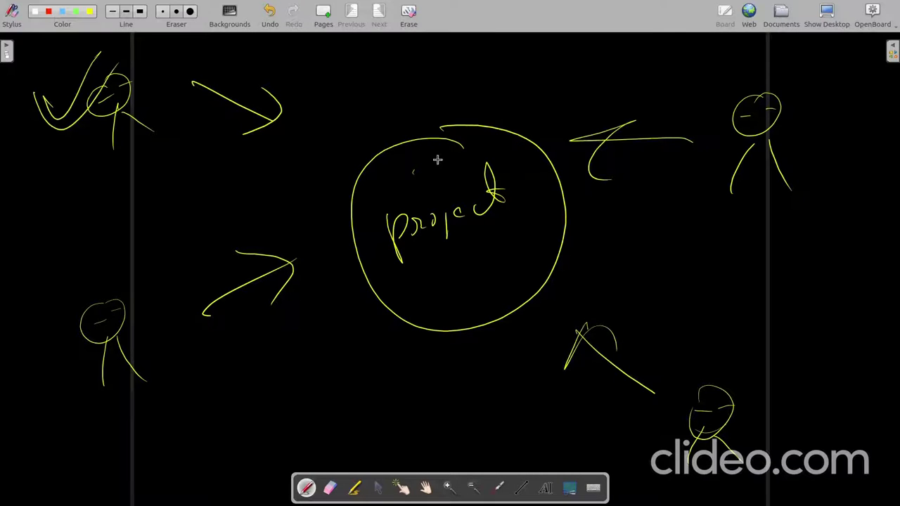
{"action": "left_click_drag", "start_coordinate": [437, 160], "coordinate": [490, 132]}
{"action": "left_click_drag", "start_coordinate": [42, 369], "coordinate": [92, 288]}
{"action": "mouse_move", "coordinate": [706, 371]}
{"action": "left_mouse_down"}
{"action": "mouse_move", "coordinate": [676, 366]}
{"action": "mouse_move", "coordinate": [680, 356]}
{"action": "left_mouse_up"}
{"action": "mouse_move", "coordinate": [783, 121]}
{"action": "left_mouse_down"}
{"action": "mouse_move", "coordinate": [801, 137]}
{"action": "mouse_move", "coordinate": [765, 121]}
{"action": "left_mouse_up"}
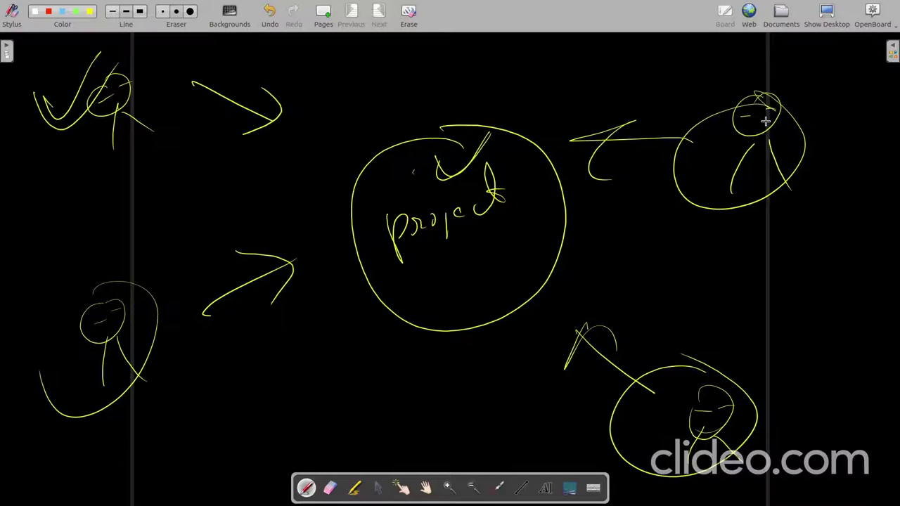
{"action": "left_click", "coordinate": [407, 17]}
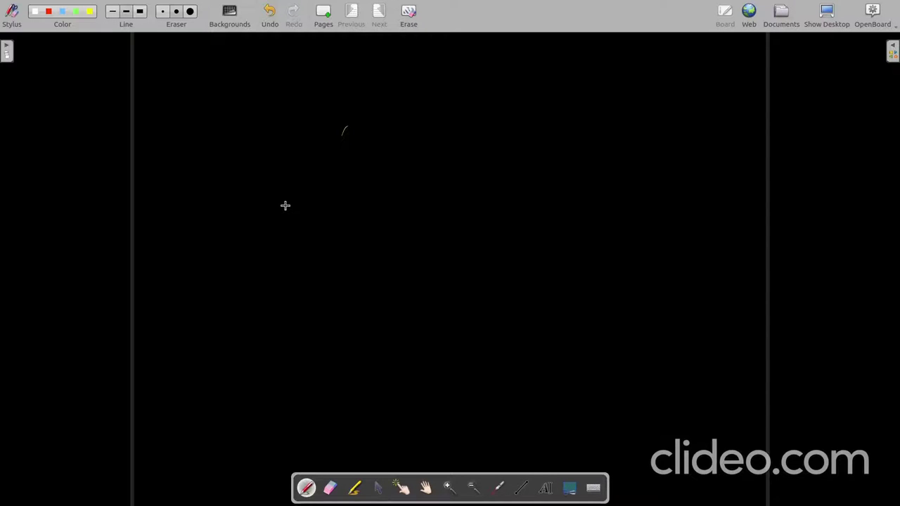
Switch from OpenBoard to the Chrome window showing the GitHub profile.
{"action": "key", "text": "alt+Tab"}
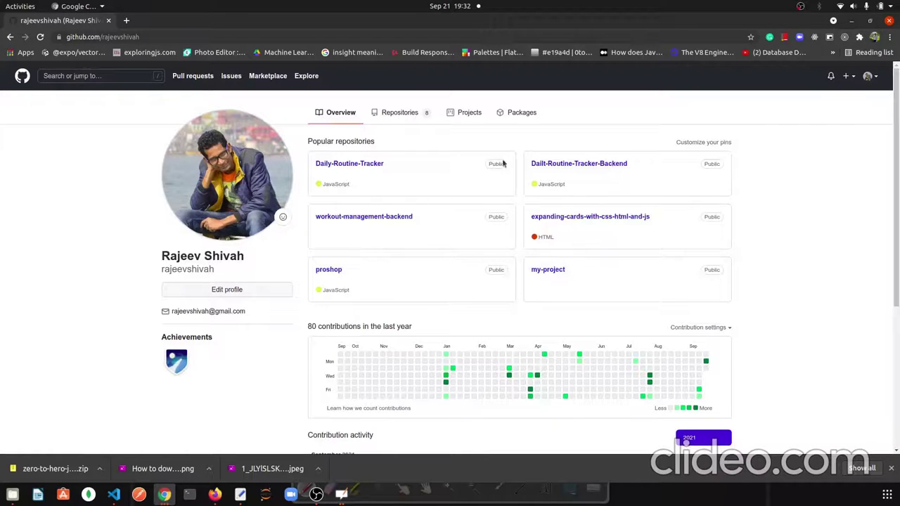
Return to the dashboard, open zero-to-hero-javascript, and reveal its Code clone/download options.
{"action": "left_click", "coordinate": [10, 36]}
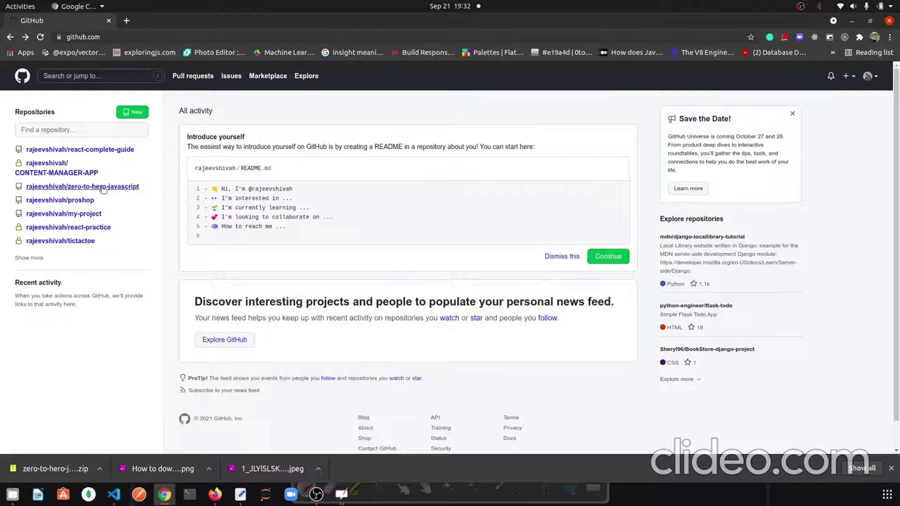
{"action": "mouse_move", "coordinate": [102, 187]}
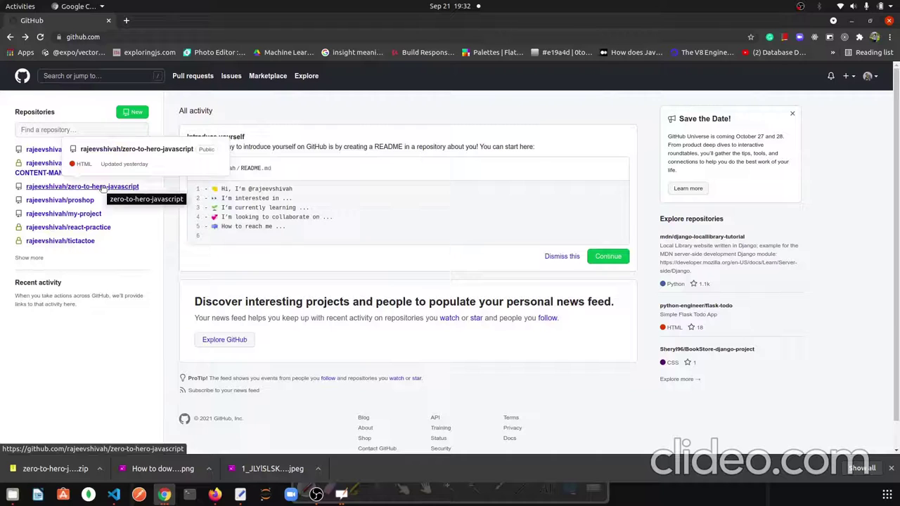
{"action": "left_click", "coordinate": [103, 187]}
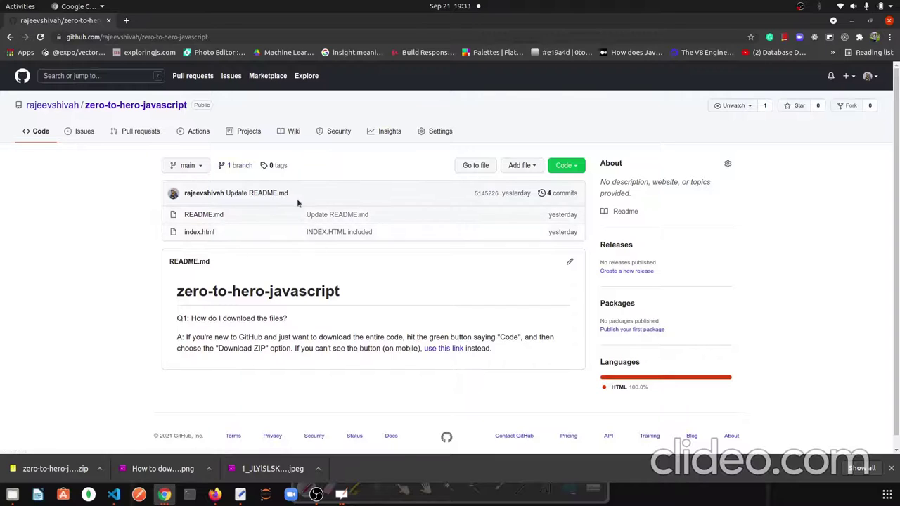
{"action": "left_click", "coordinate": [566, 168]}
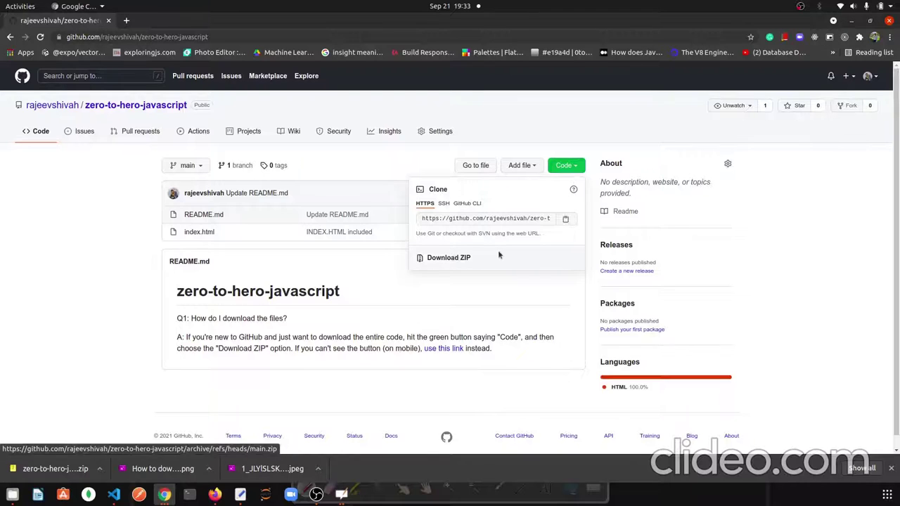
Download the repository as a ZIP and open it in Archive Manager.
{"action": "left_click", "coordinate": [454, 258]}
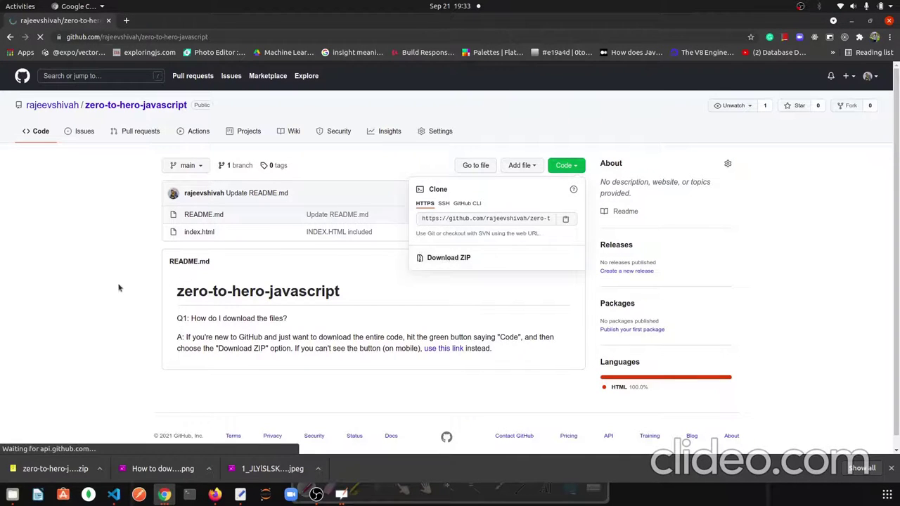
{"action": "left_click", "coordinate": [100, 475]}
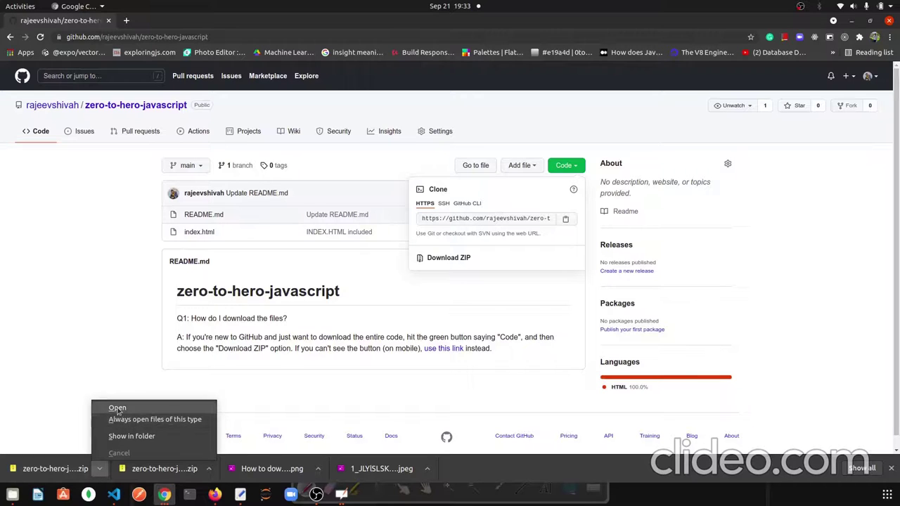
{"action": "left_click", "coordinate": [117, 408]}
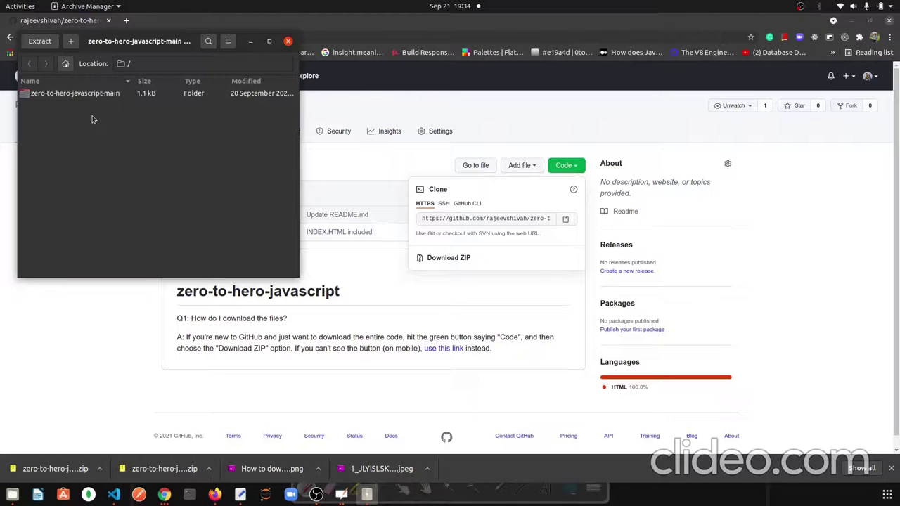
Extract the zero-to-hero-javascript-main archive to the Desktop.
{"action": "left_click", "coordinate": [40, 46]}
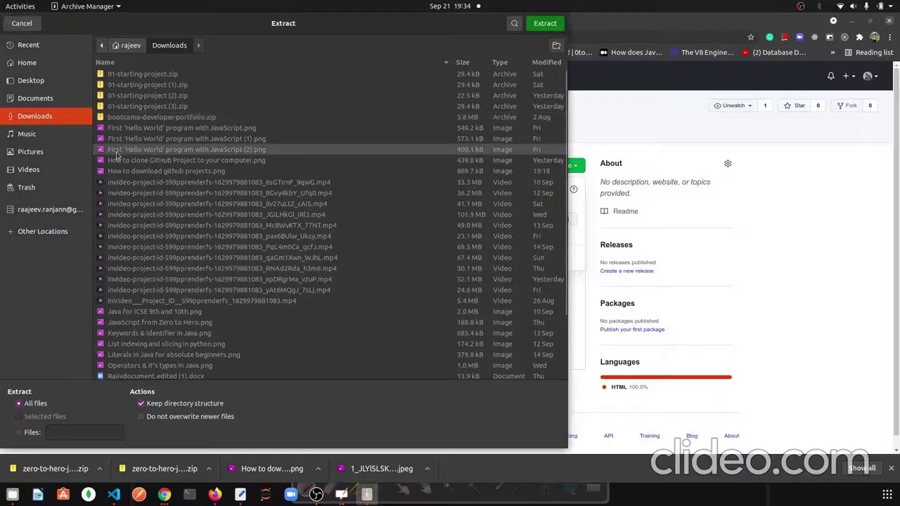
{"action": "left_click", "coordinate": [33, 81]}
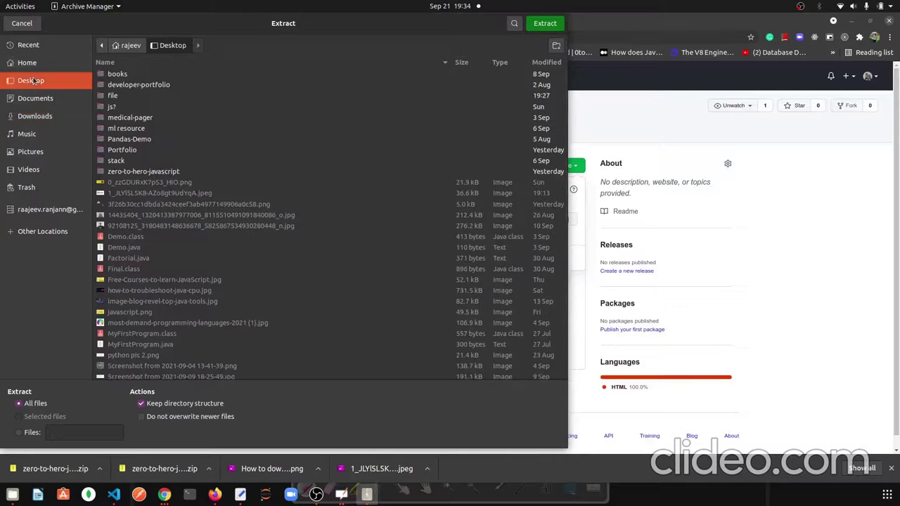
{"action": "left_click", "coordinate": [545, 23]}
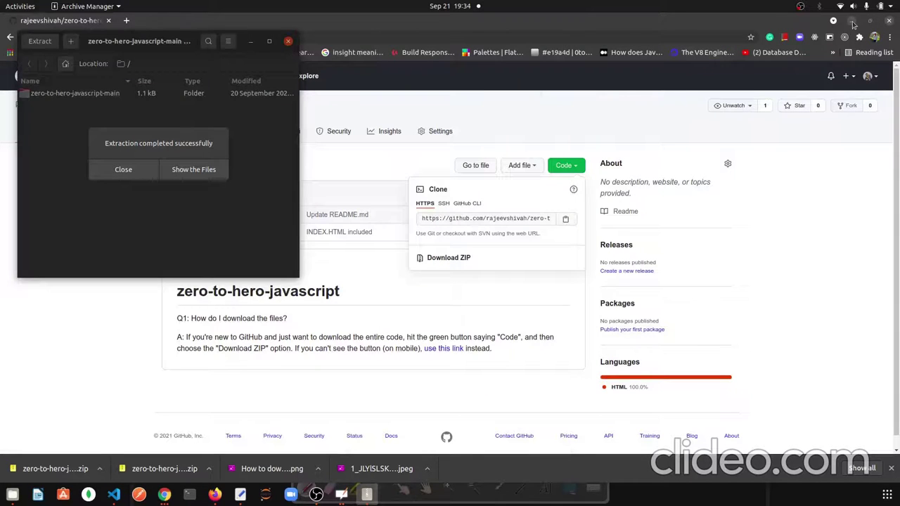
{"action": "left_click", "coordinate": [137, 172]}
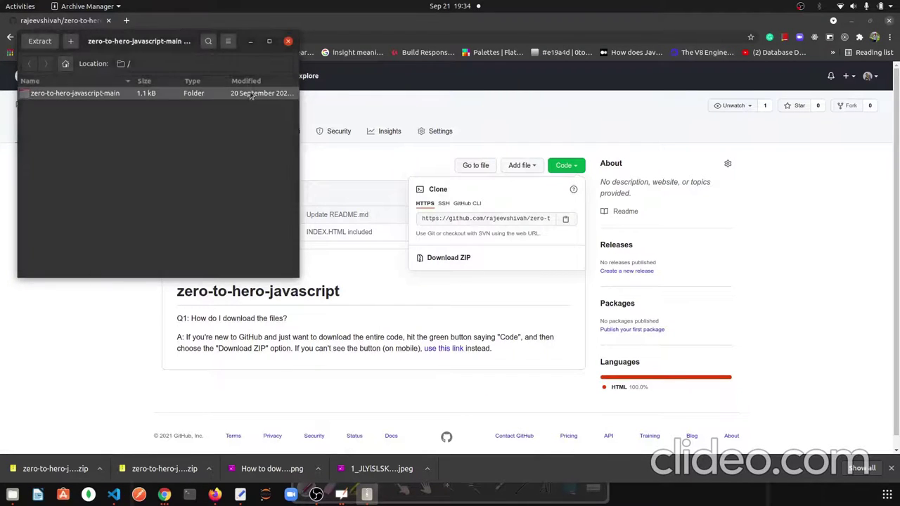
Minimize Archive Manager, the browser, the whiteboard and the GitHub sign-in window.
{"action": "left_click", "coordinate": [250, 42]}
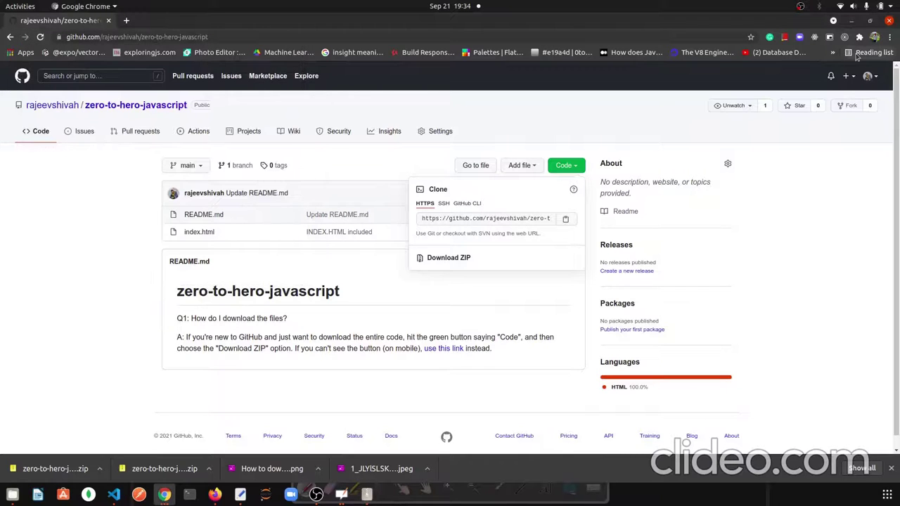
{"action": "left_click", "coordinate": [851, 21]}
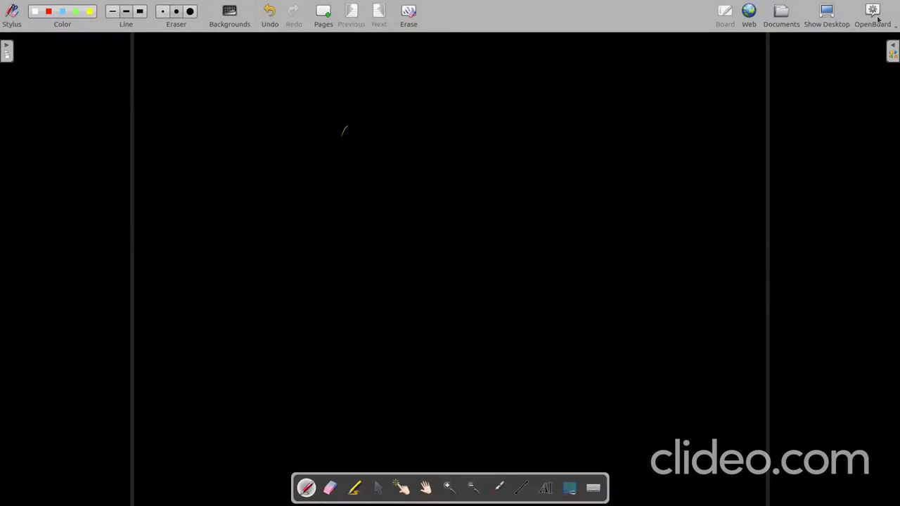
{"action": "left_click", "coordinate": [817, 18]}
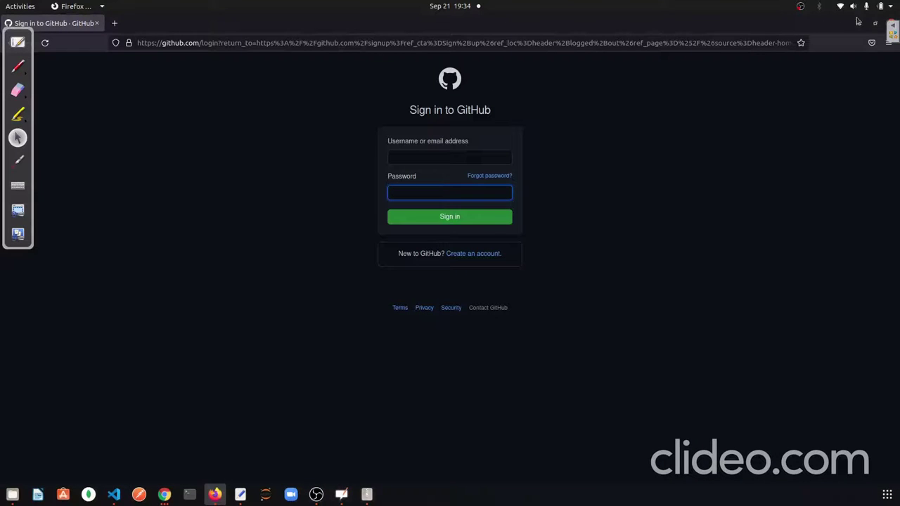
{"action": "left_click", "coordinate": [859, 24]}
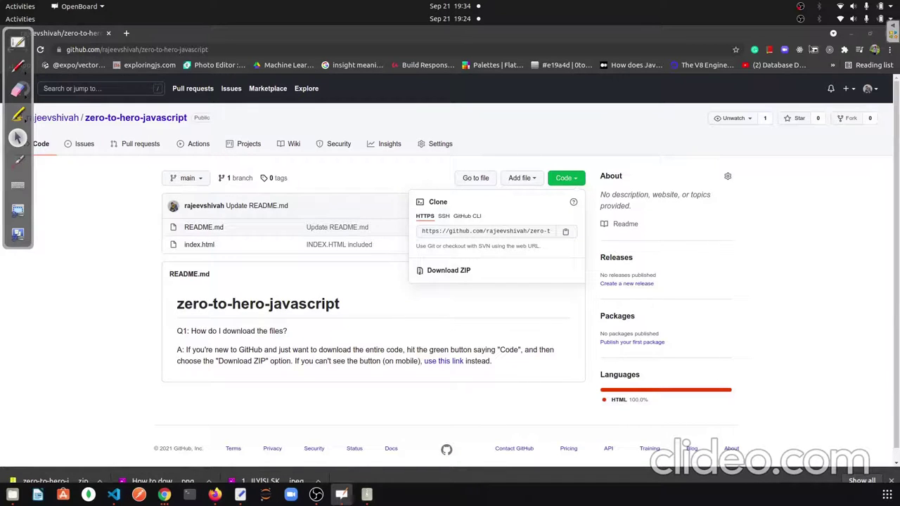
Find the zero-to-hero-javascript folder on the Desktop in Files and choose Open With Other Application.
{"action": "left_click", "coordinate": [12, 494]}
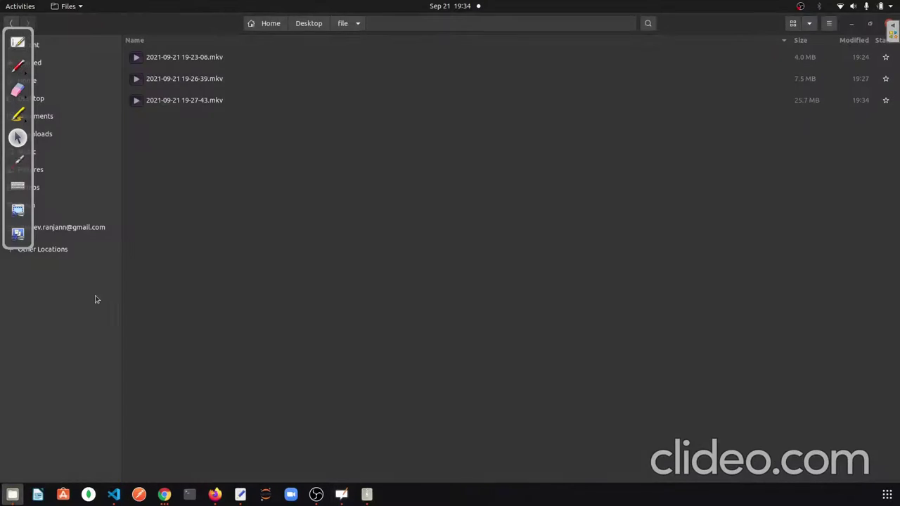
{"action": "left_click", "coordinate": [43, 102]}
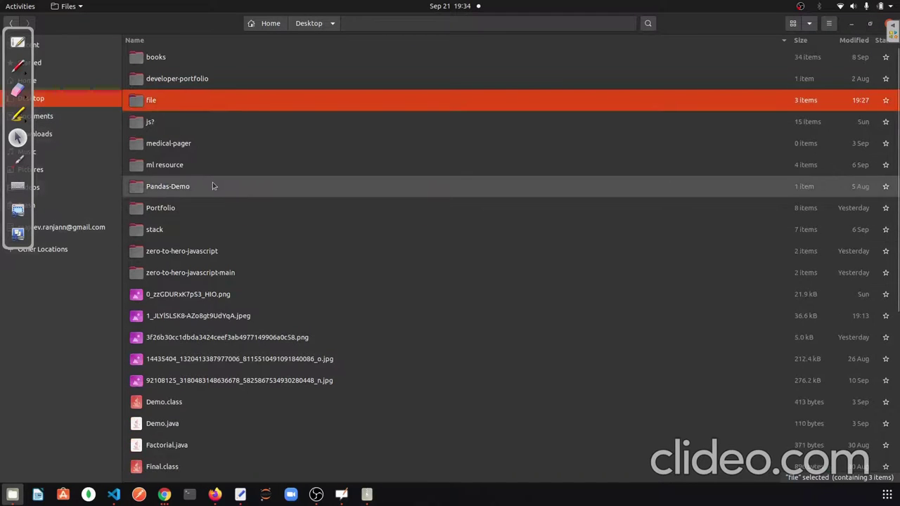
{"action": "left_click", "coordinate": [237, 252]}
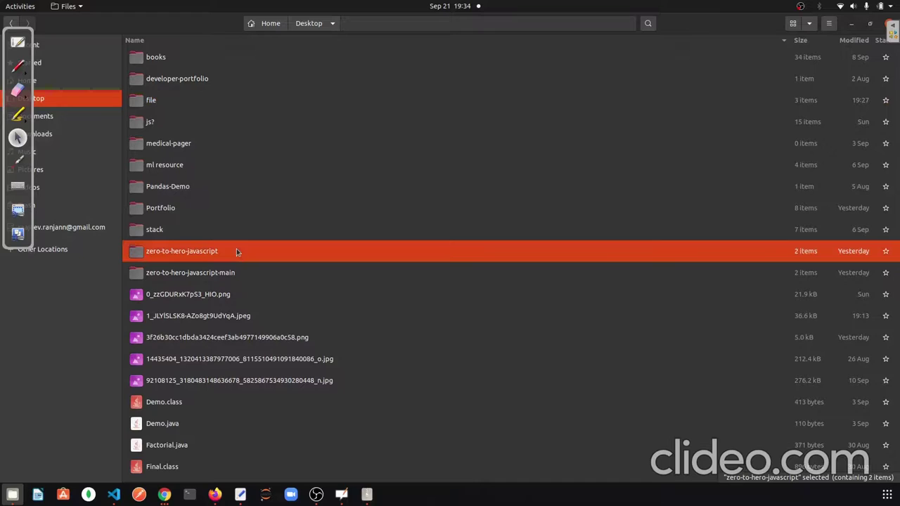
{"action": "double_click", "coordinate": [187, 251]}
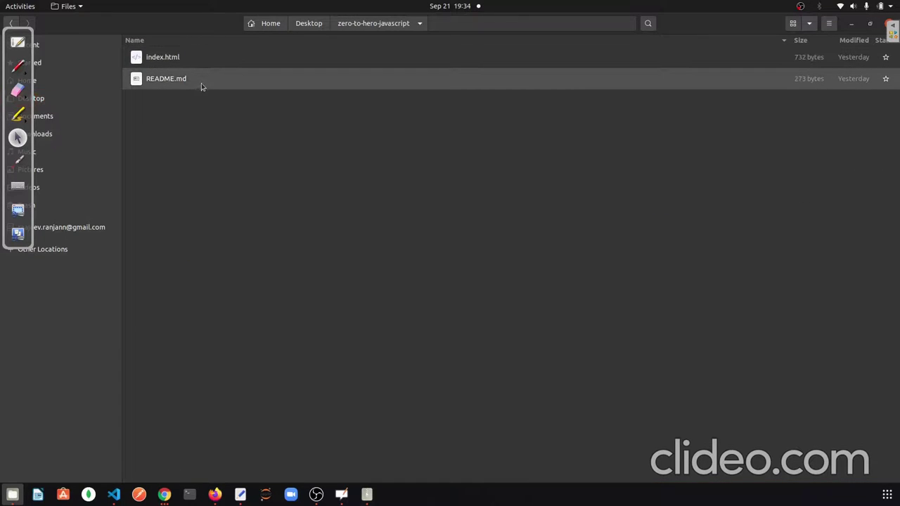
{"action": "left_click", "coordinate": [309, 24]}
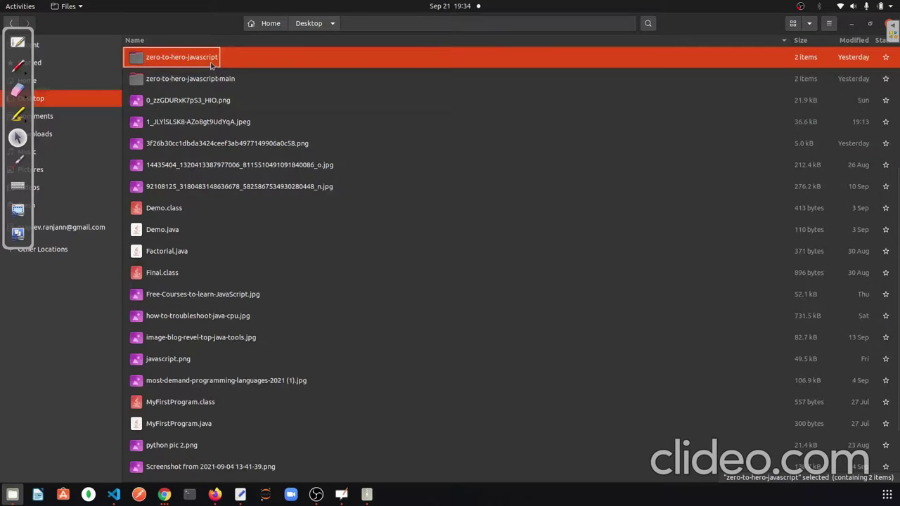
{"action": "right_click", "coordinate": [208, 62]}
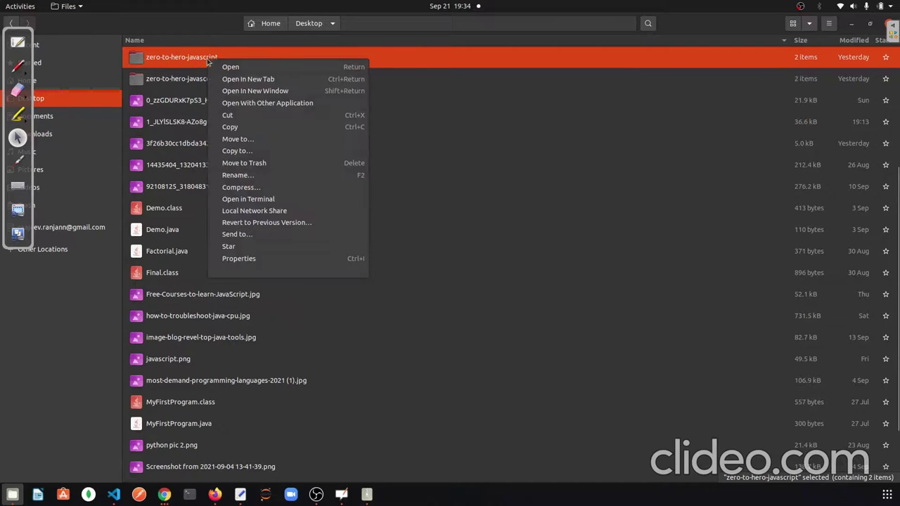
{"action": "left_click", "coordinate": [257, 104]}
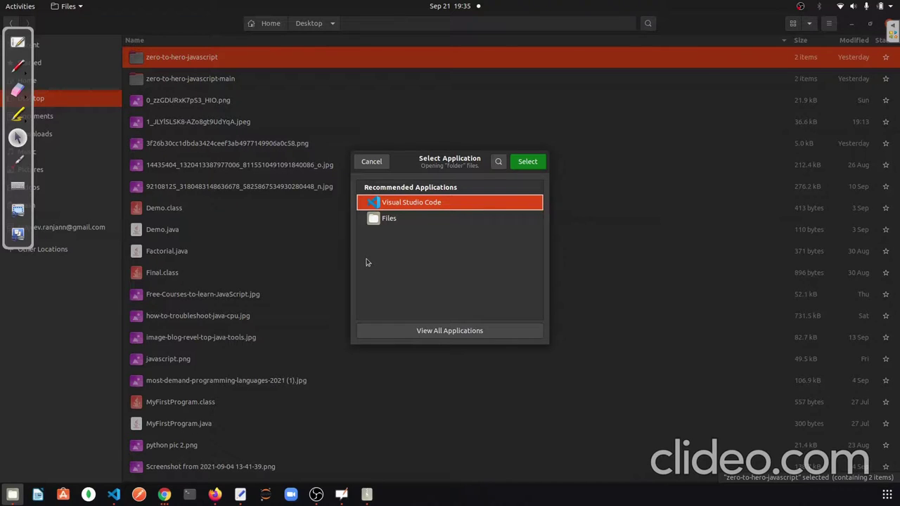
Open the folder in Visual Studio Code, then maximize and restore its window.
{"action": "left_click", "coordinate": [528, 162]}
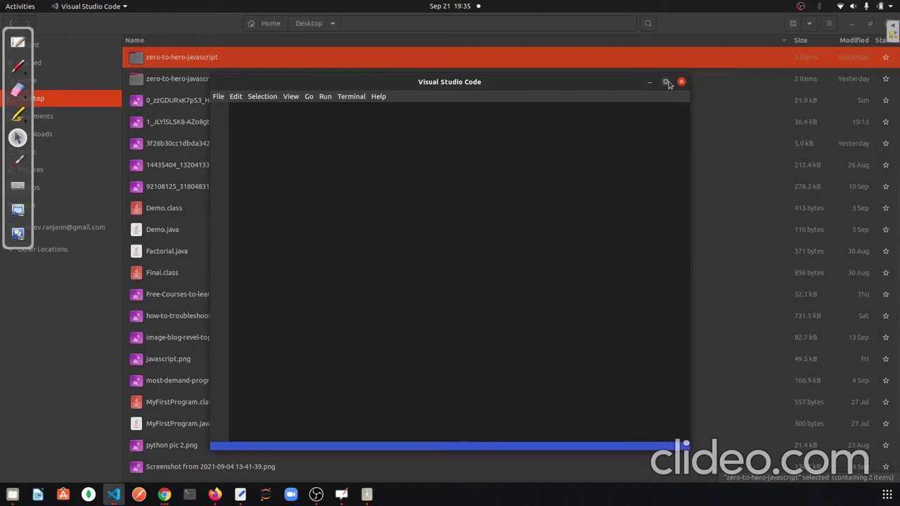
{"action": "left_click", "coordinate": [666, 83]}
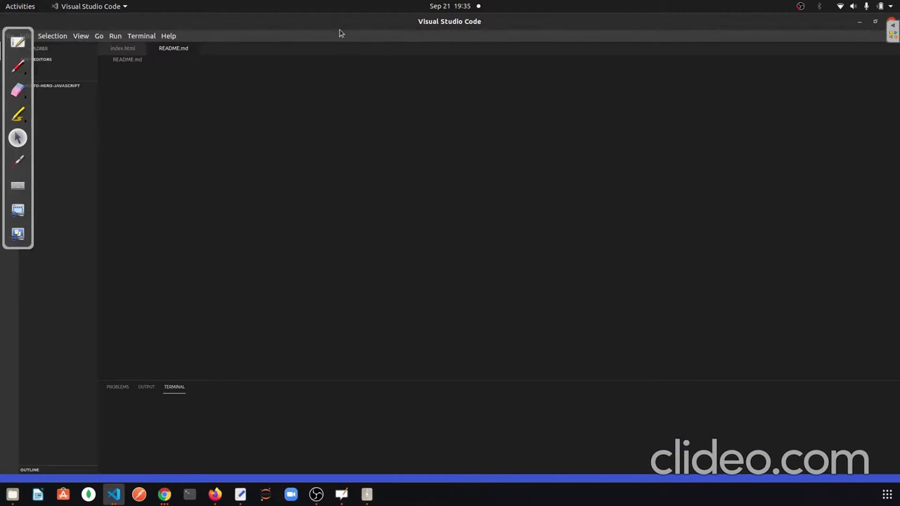
{"action": "left_click", "coordinate": [875, 22]}
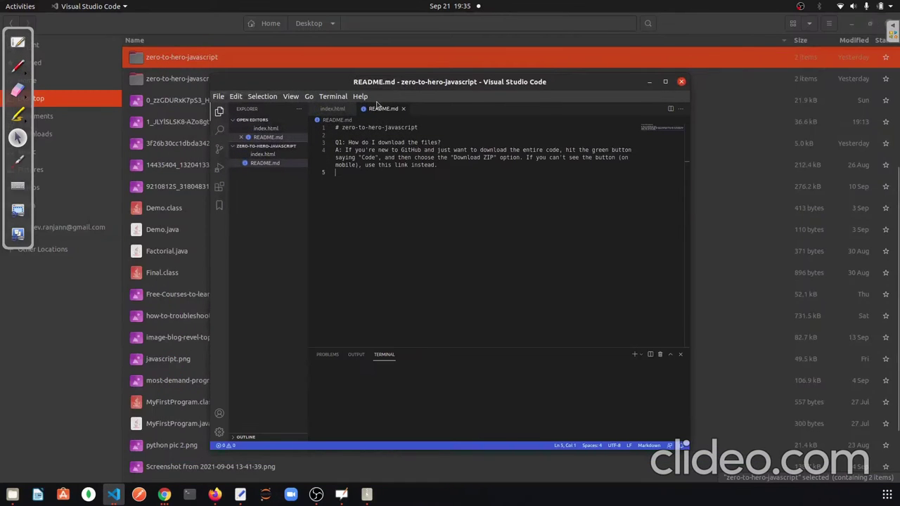
Open the zero-to-hero-javascript folder through File > Open Folder.
{"action": "left_click", "coordinate": [218, 97]}
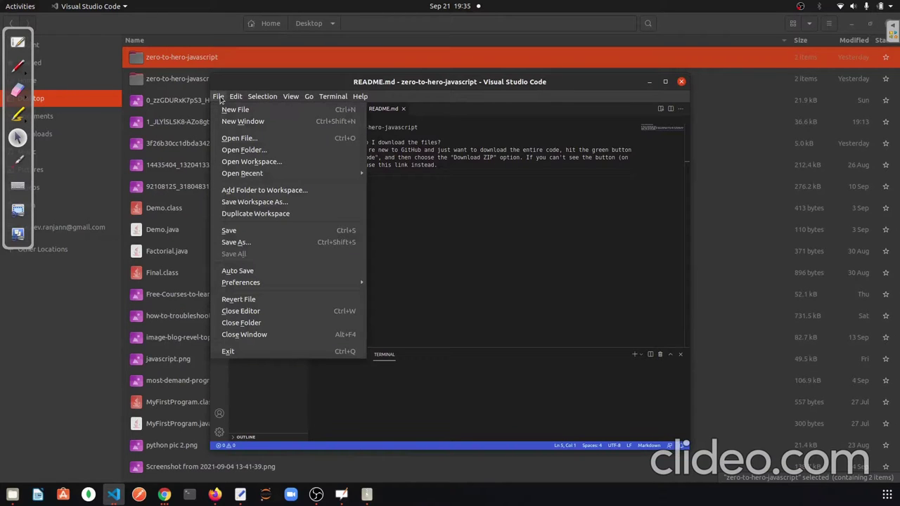
{"action": "left_click", "coordinate": [258, 150]}
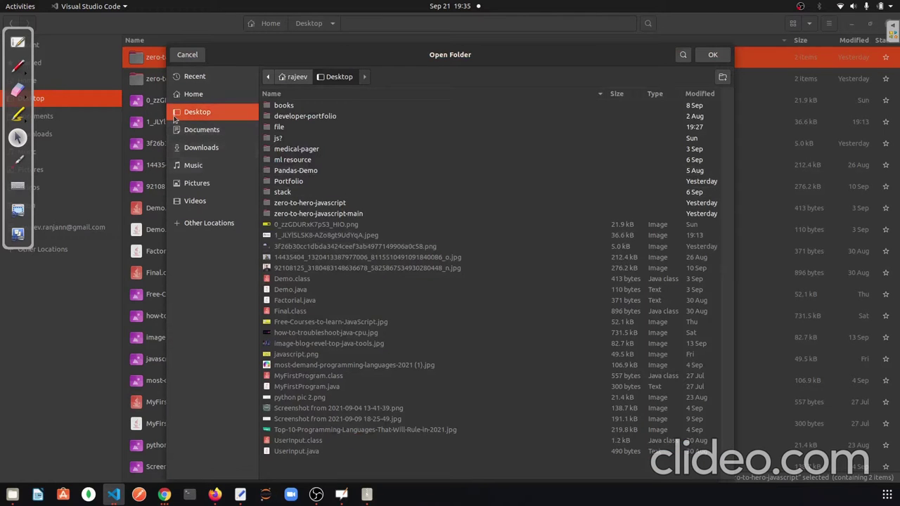
{"action": "left_click", "coordinate": [337, 211]}
{"action": "left_click", "coordinate": [336, 202]}
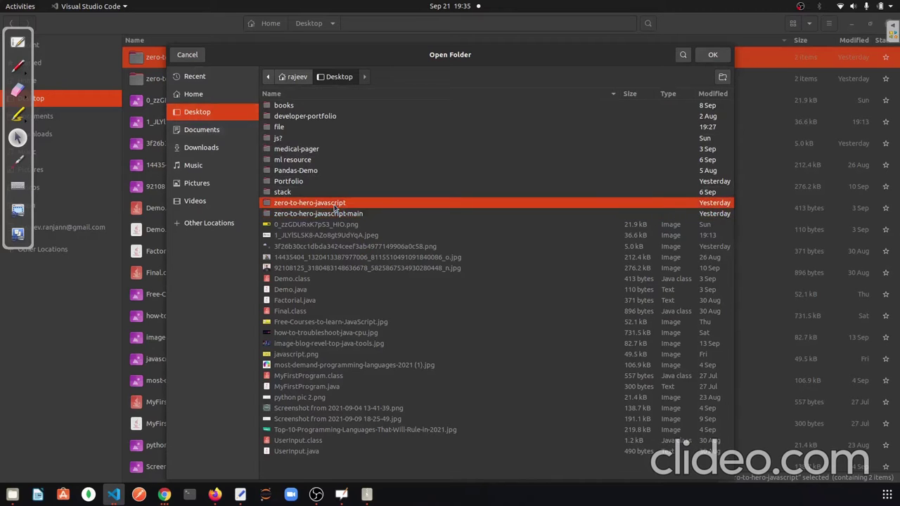
{"action": "left_click", "coordinate": [178, 59]}
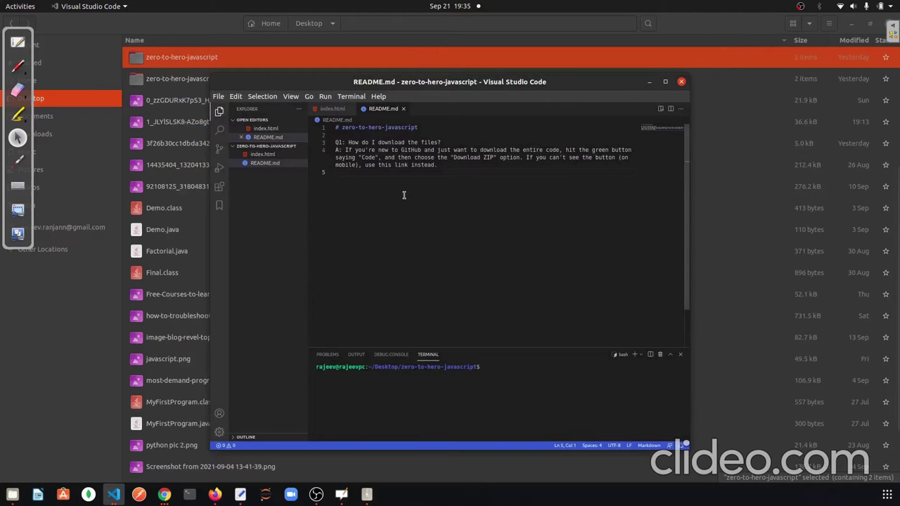
Switch from README.md to index.html and review its embedded style block.
{"action": "left_click_drag", "start_coordinate": [438, 164], "coordinate": [318, 138]}
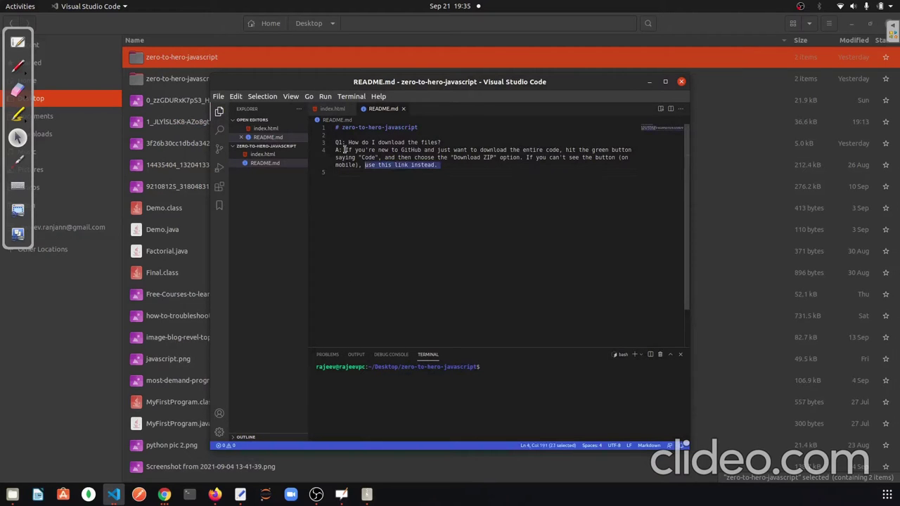
{"action": "left_click", "coordinate": [262, 154]}
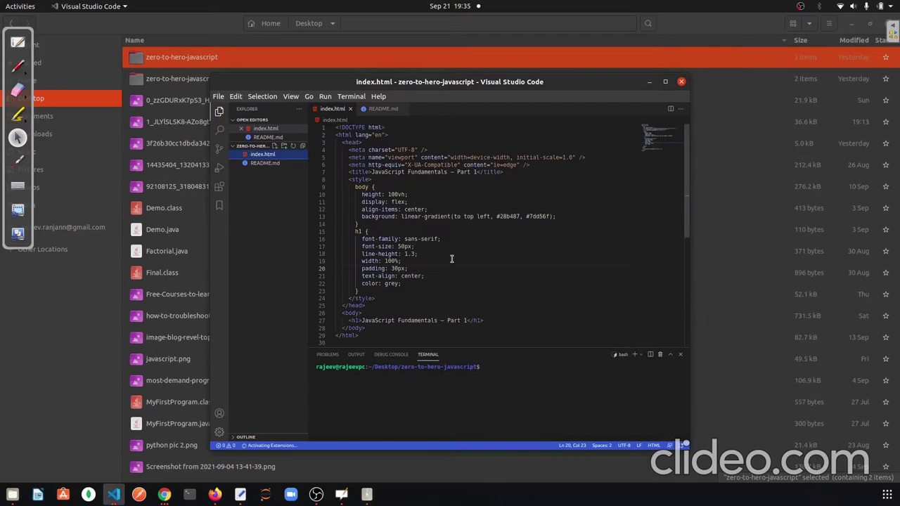
{"action": "left_click_drag", "start_coordinate": [429, 302], "coordinate": [346, 172]}
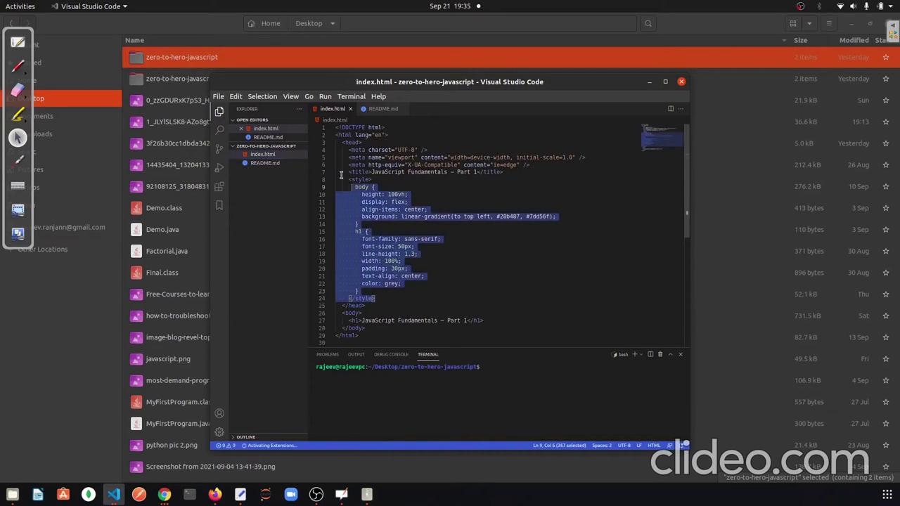
{"action": "left_click", "coordinate": [446, 197]}
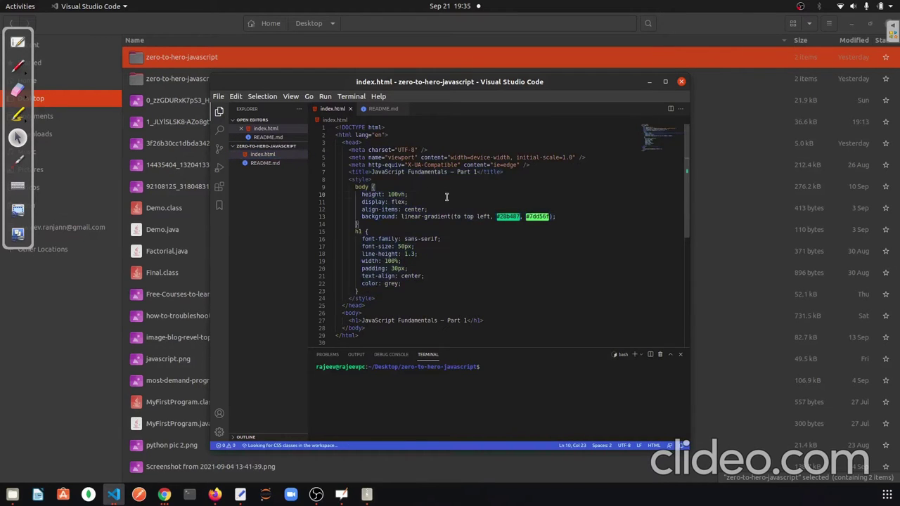